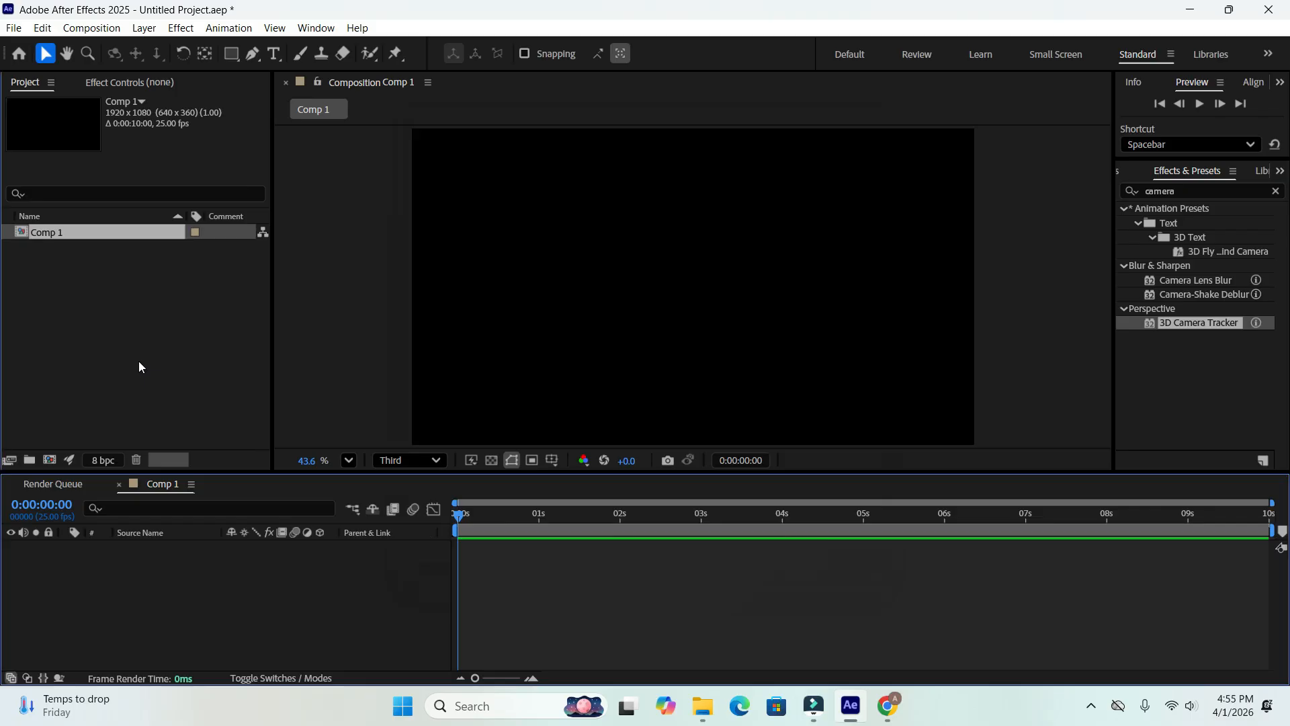
- Import the 3D models countryside_scene_free.glb and realistic_animated_eagle_3d_model.glb from Desktop's New folder (14) as footage
{"action": "left_click", "coordinate": [14, 28]}
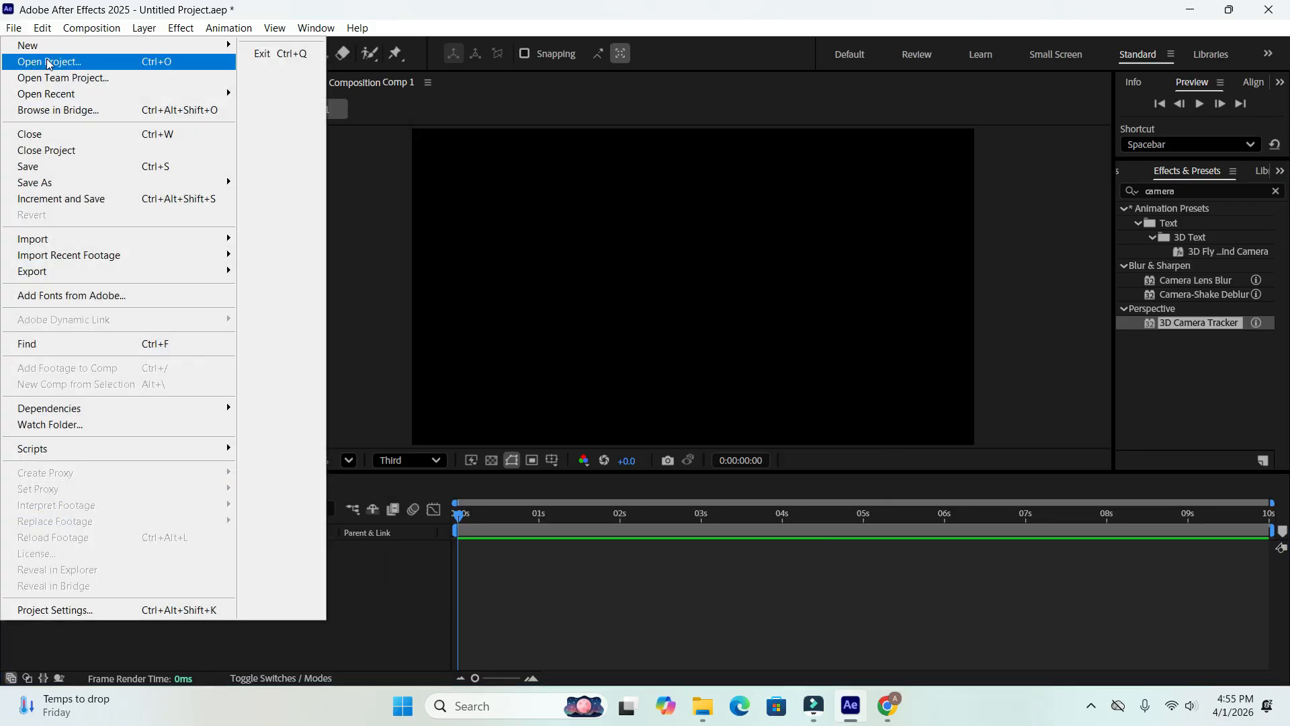
{"action": "mouse_move", "coordinate": [134, 240]}
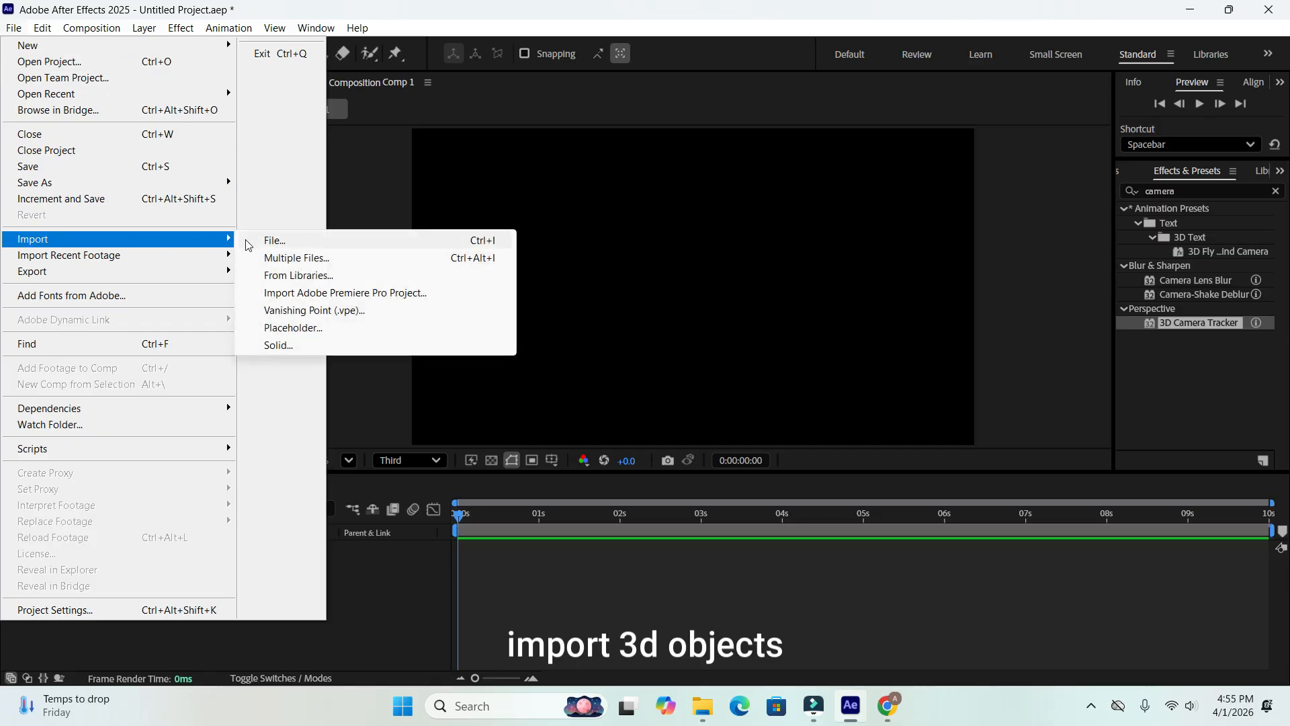
{"action": "left_click", "coordinate": [269, 241]}
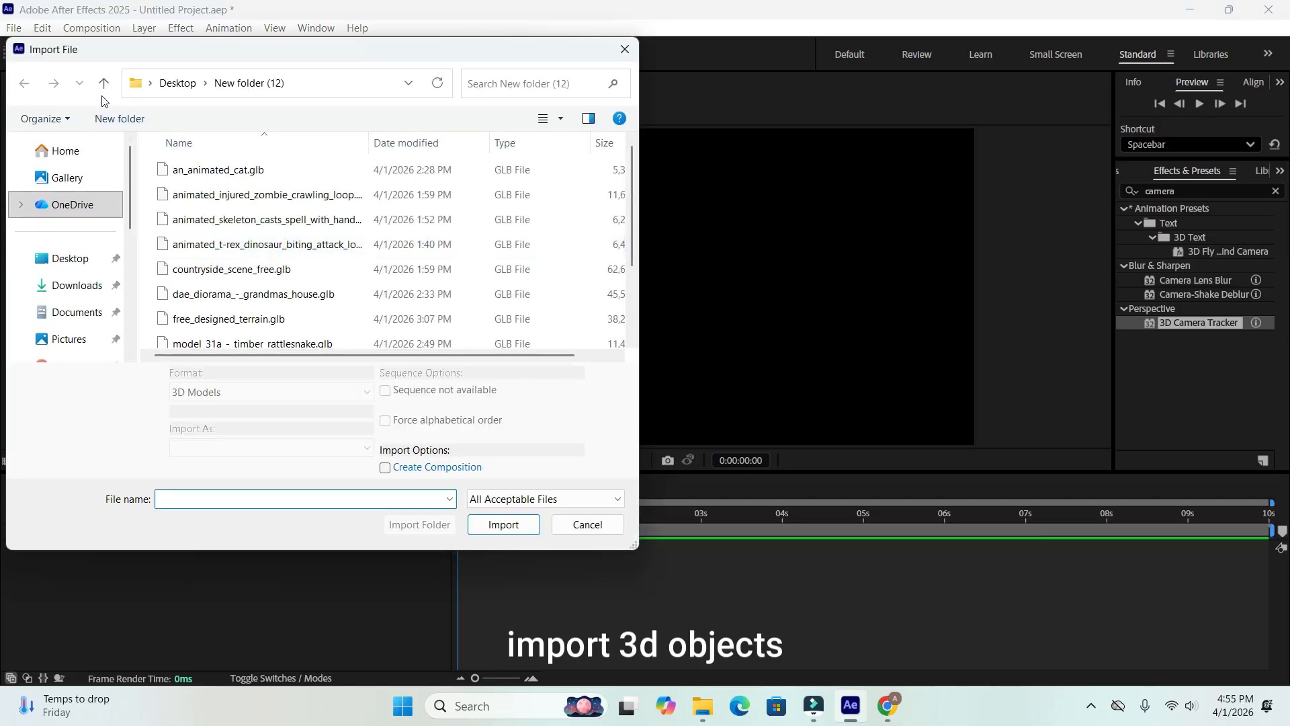
{"action": "left_click", "coordinate": [104, 86]}
{"action": "scroll", "coordinate": [288, 273], "scroll_direction": "down", "scroll_amount": 2}
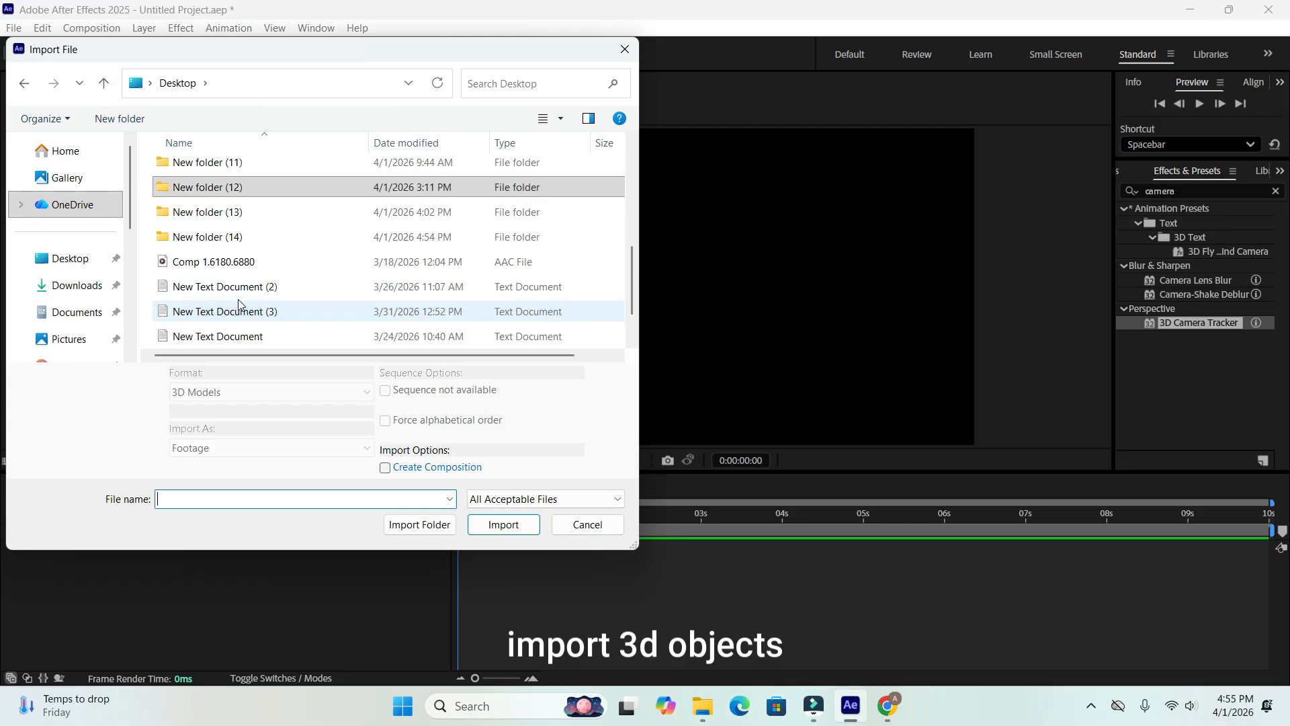
{"action": "double_click", "coordinate": [233, 241]}
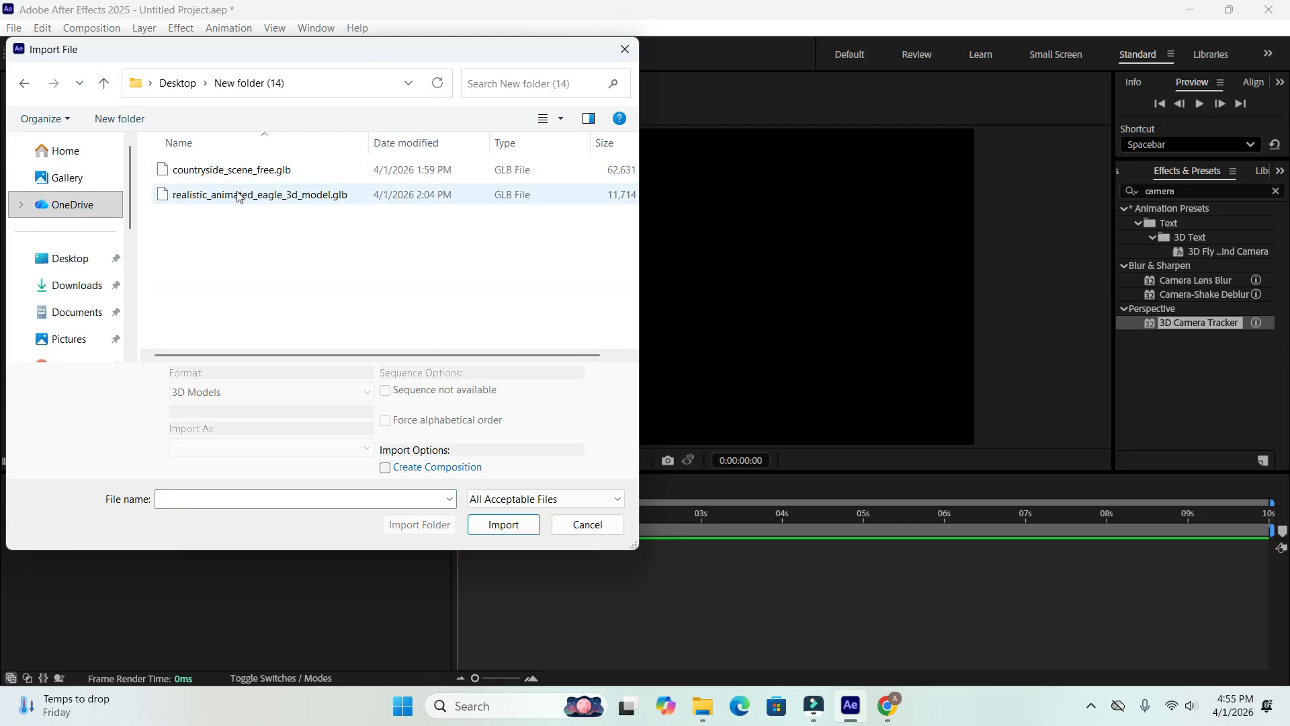
{"action": "left_click", "coordinate": [242, 171]}
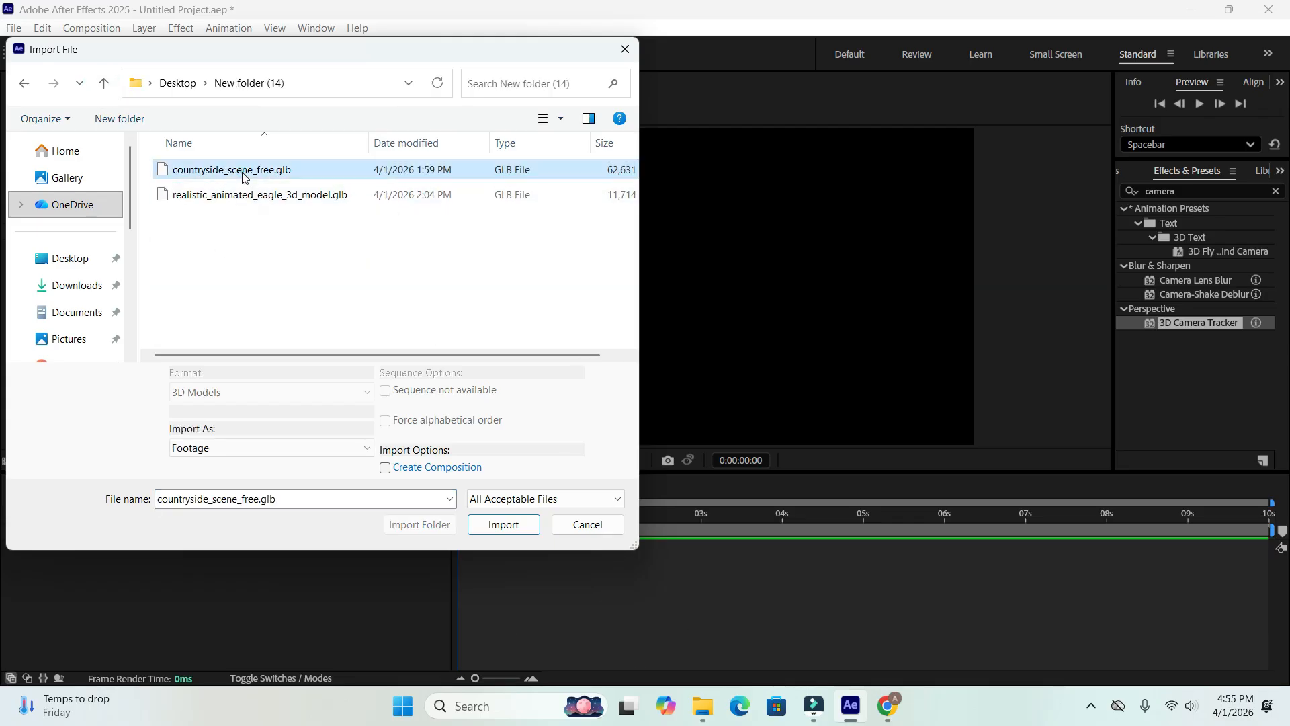
{"action": "left_click", "coordinate": [281, 196], "text": "ctrl"}
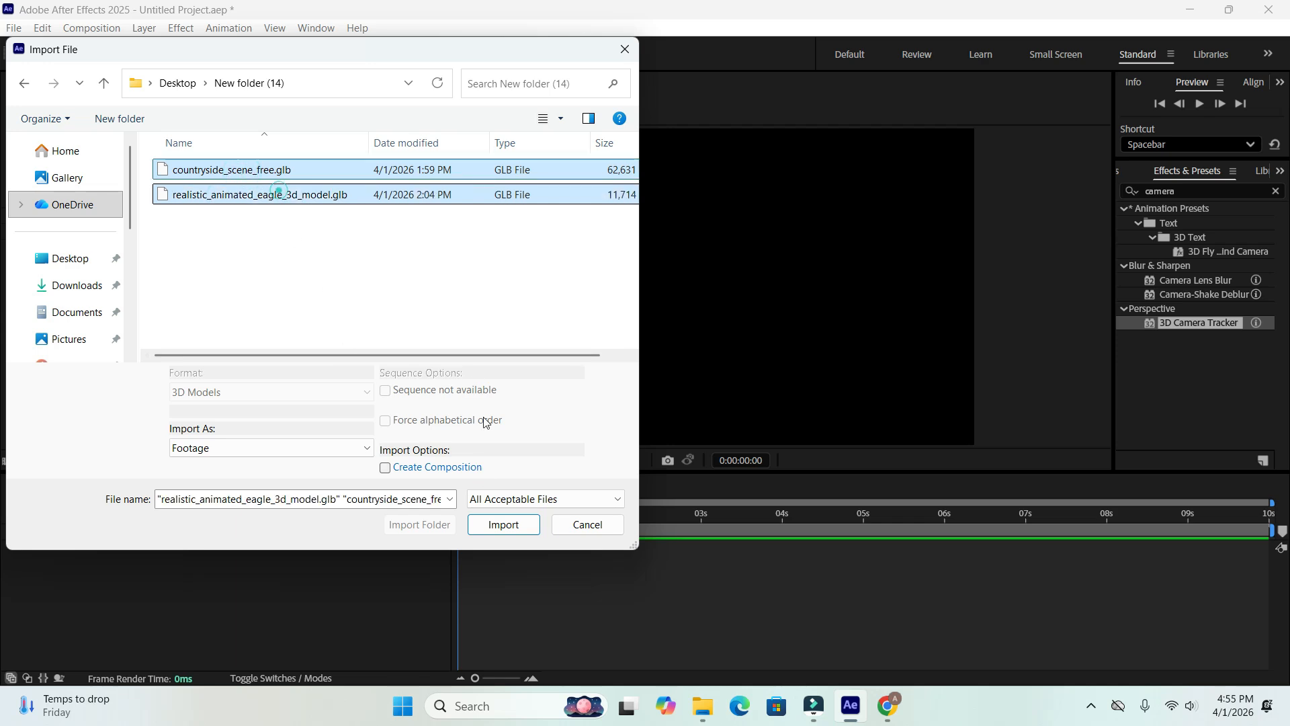
{"action": "left_click", "coordinate": [508, 524]}
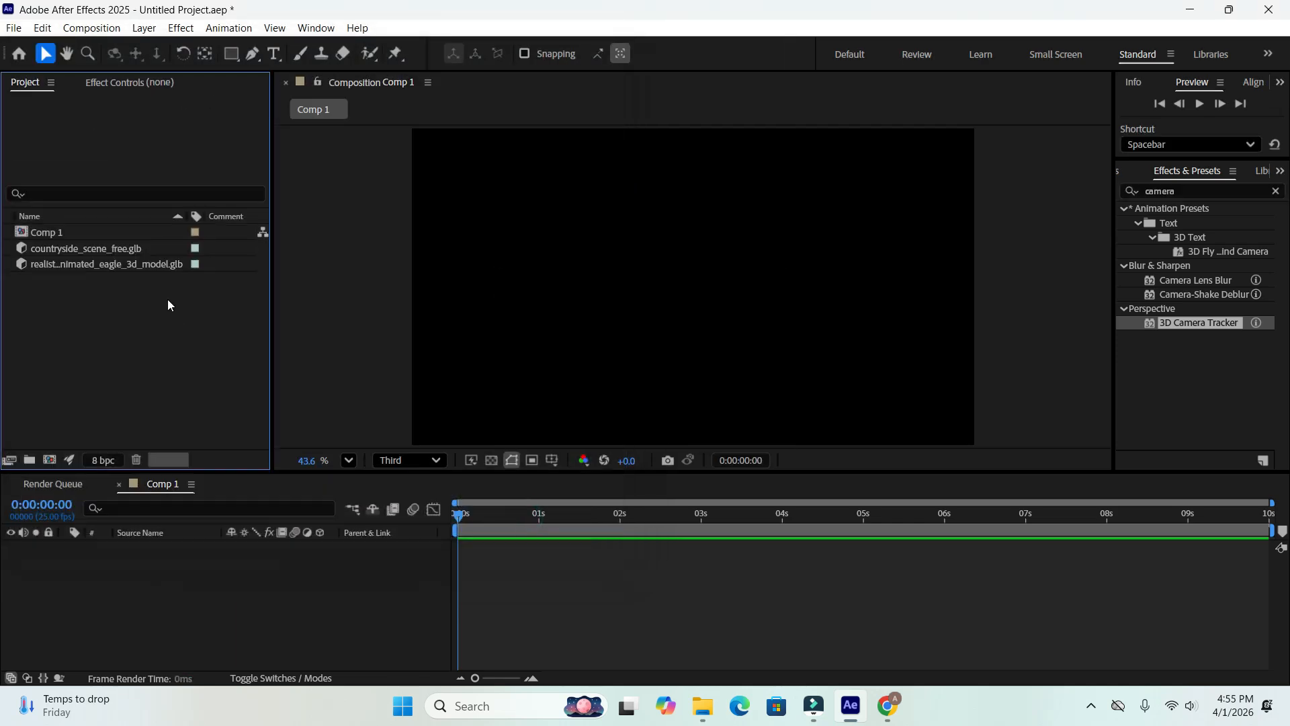
{"action": "left_click", "coordinate": [148, 266]}
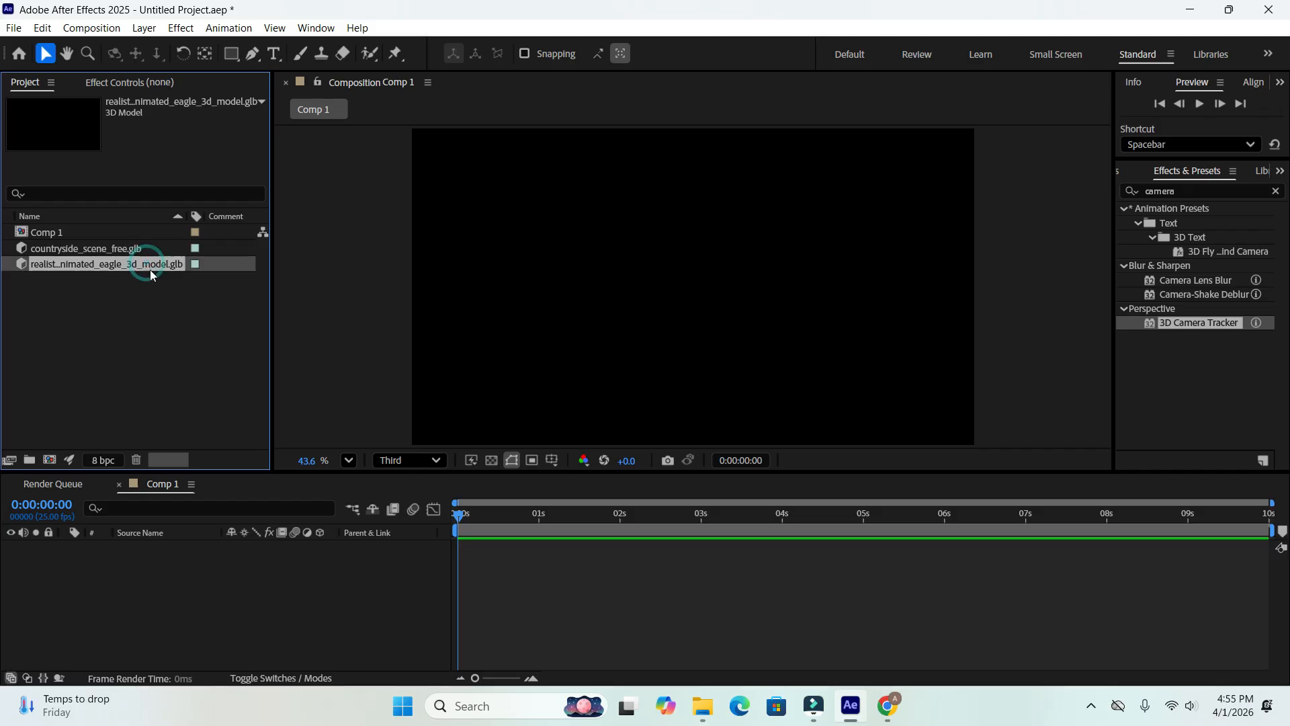
- Switch to Chrome to look over Sketchfab's 3D model categories, and return to After Effects
{"action": "left_click", "coordinate": [888, 706]}
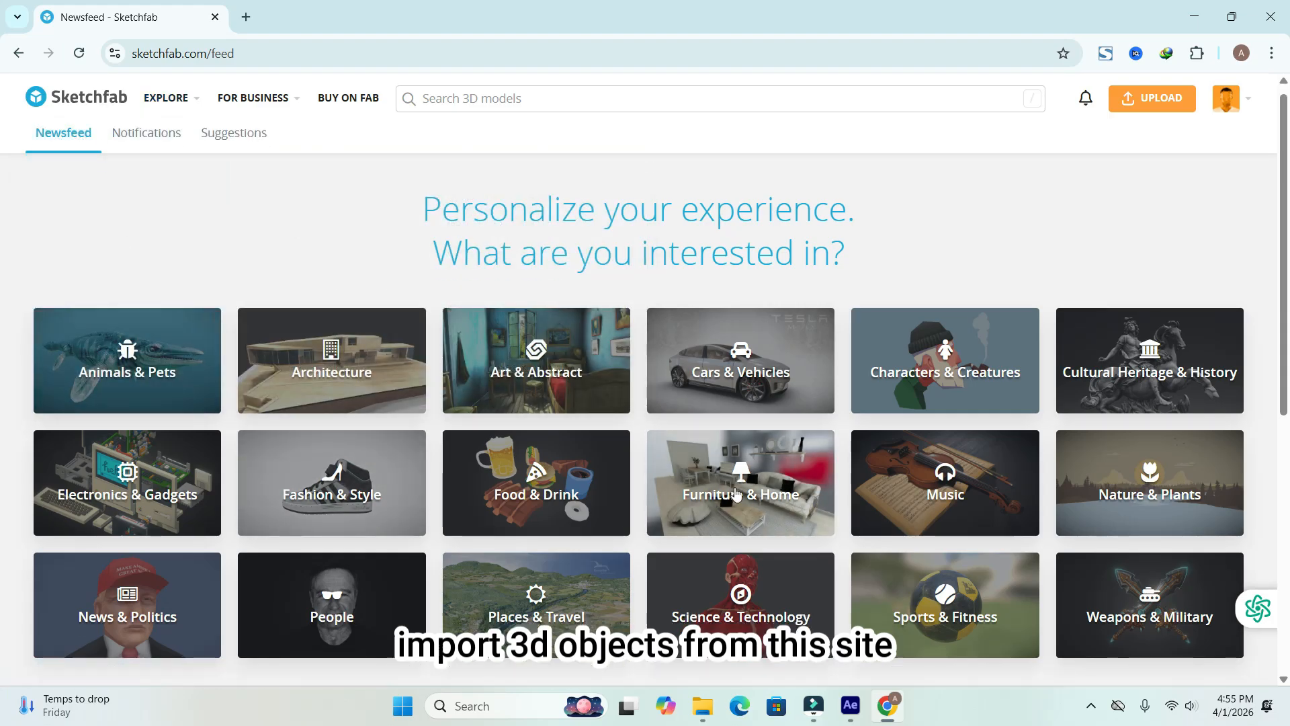
{"action": "scroll", "coordinate": [739, 484], "scroll_direction": "down", "scroll_amount": 6}
{"action": "scroll", "coordinate": [773, 457], "scroll_direction": "up", "scroll_amount": 7}
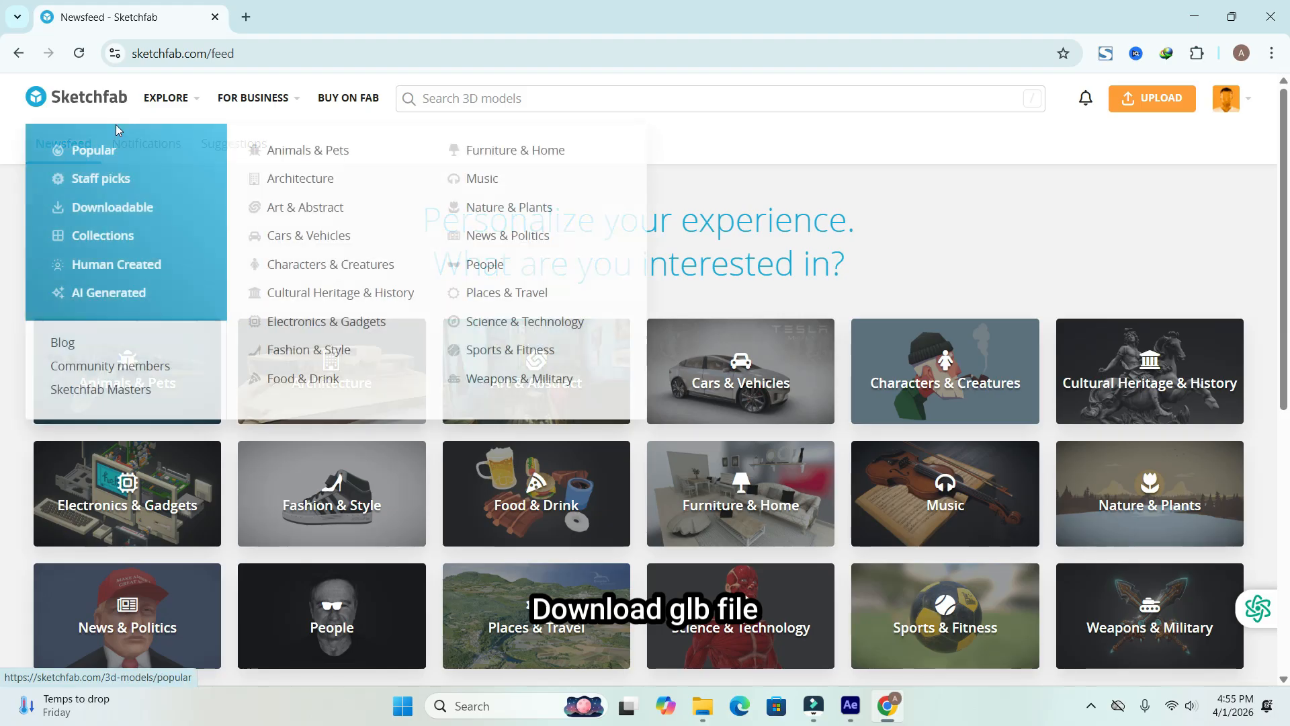
{"action": "left_click", "coordinate": [1194, 16]}
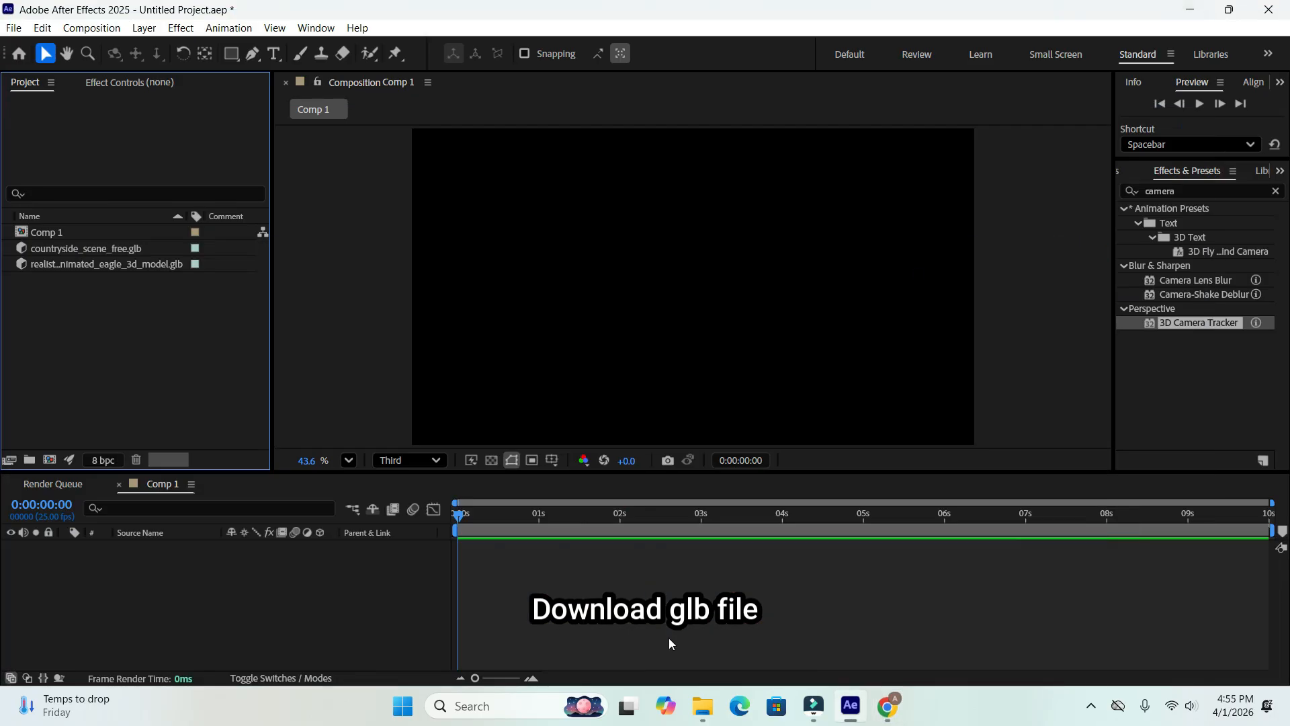
- Add countryside_scene_free.glb to the Comp 1 timeline, with its model settings matched to the comp size
{"action": "left_click", "coordinate": [90, 249]}
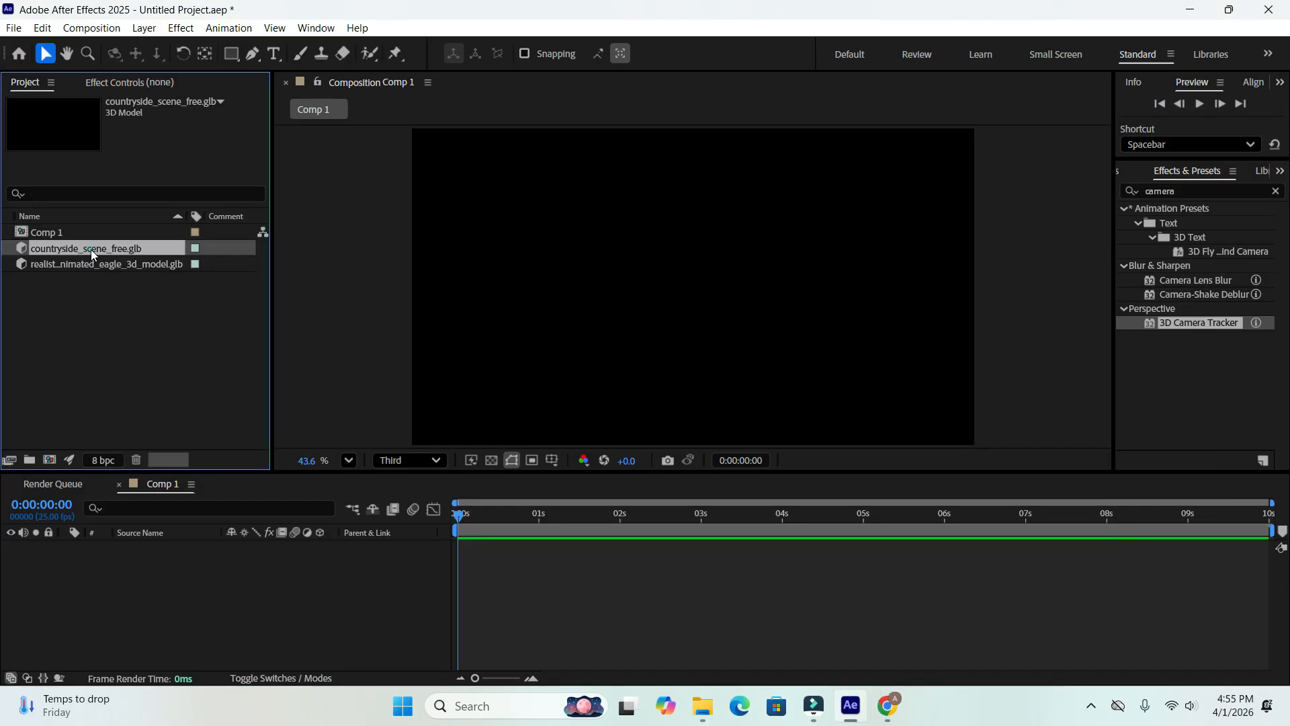
{"action": "left_click_drag", "start_coordinate": [124, 243], "coordinate": [178, 567]}
{"action": "left_click", "coordinate": [540, 326]}
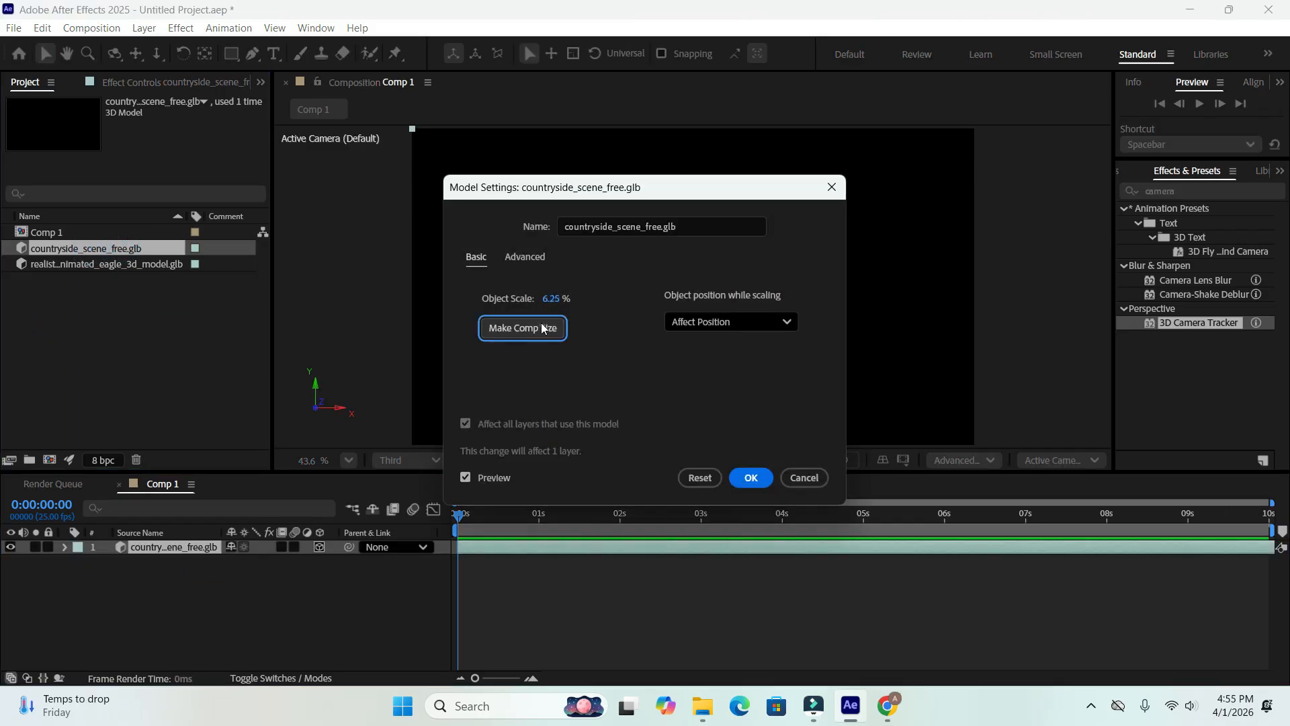
{"action": "left_click", "coordinate": [750, 475]}
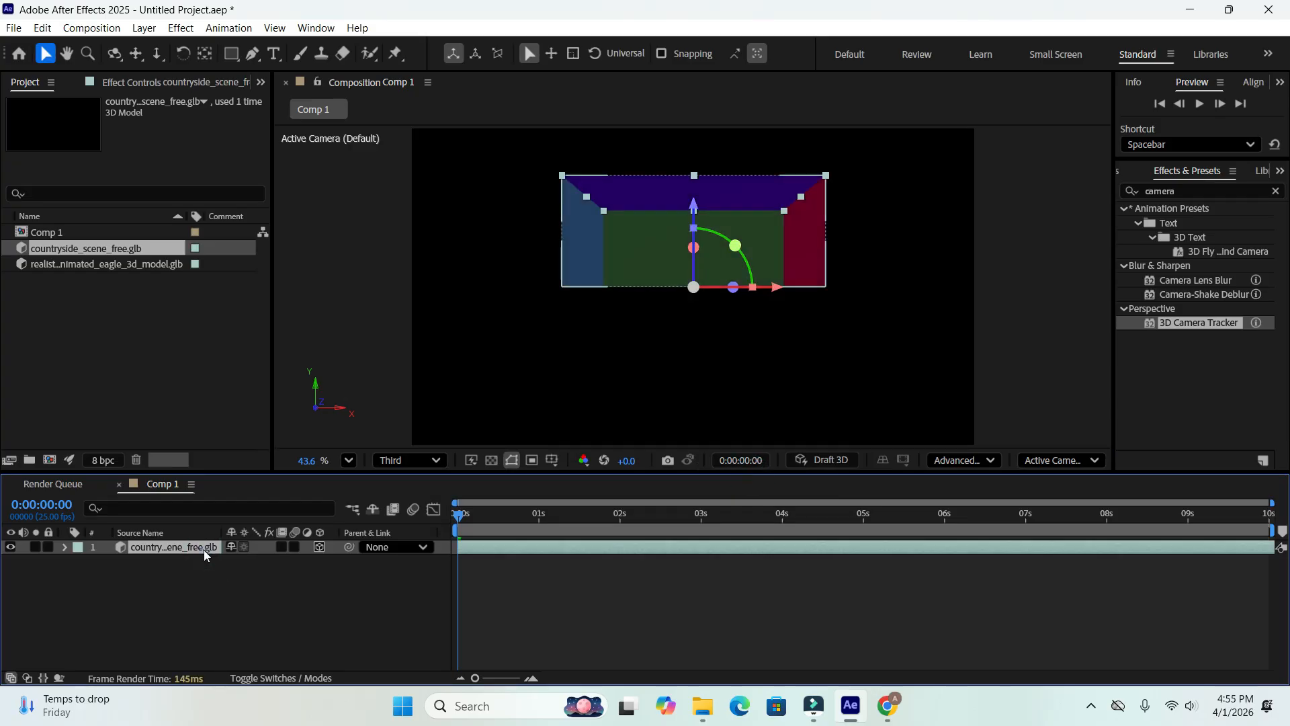
- Tilt the countryside scene layer to an X Rotation of about 16°
{"action": "key", "text": "r"}
{"action": "left_click_drag", "start_coordinate": [247, 577], "coordinate": [272, 585]}
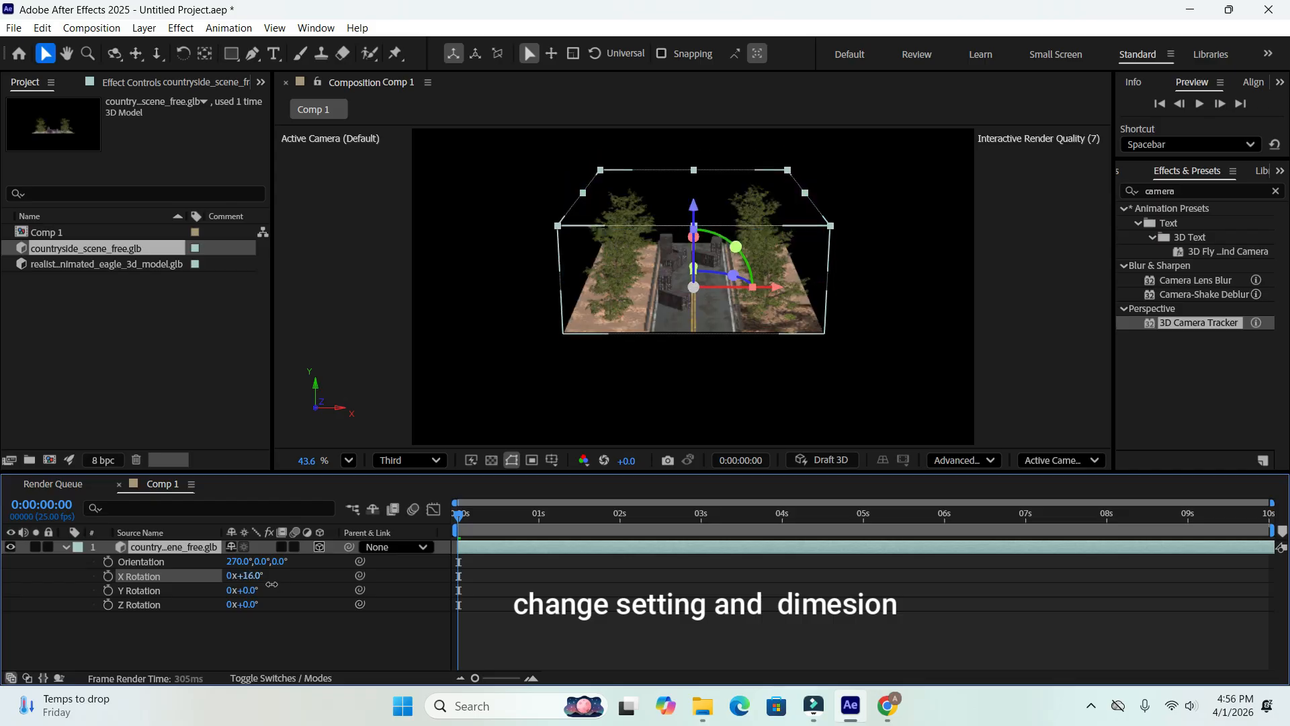
{"action": "left_click", "coordinate": [313, 639]}
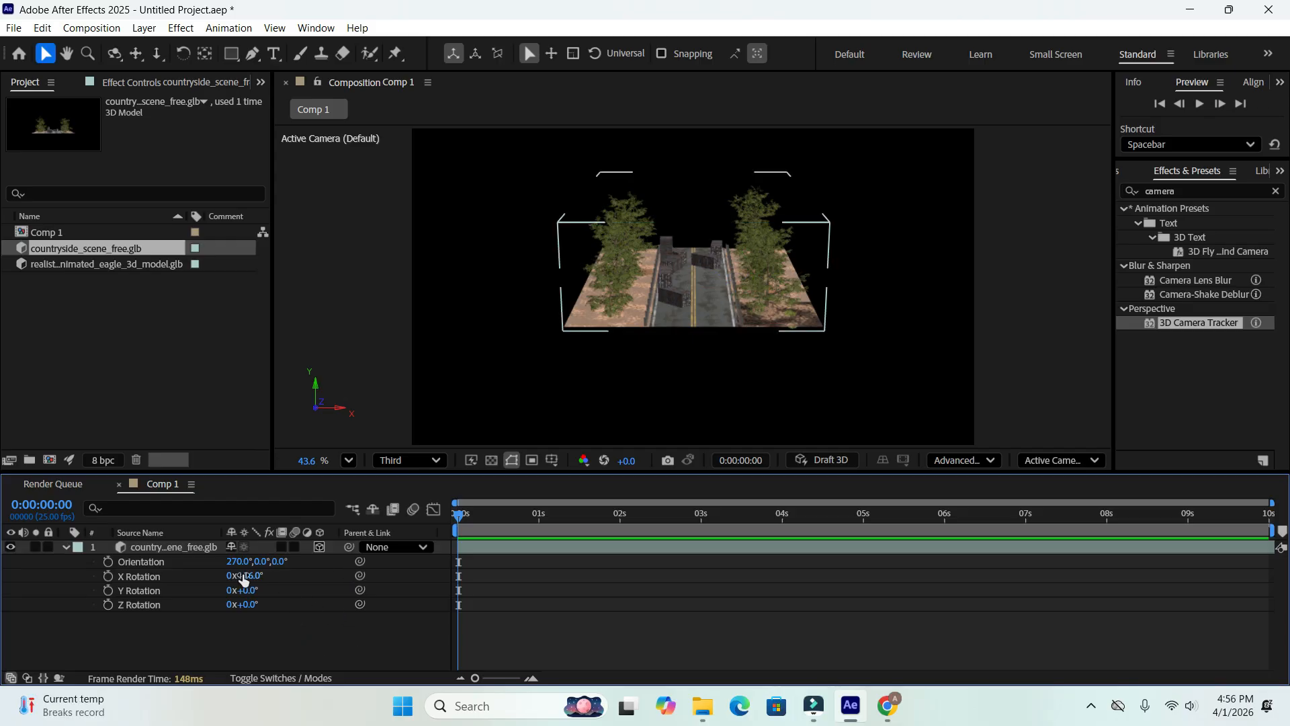
{"action": "left_click", "coordinate": [66, 546]}
- Scale the countryside scene layer up uniformly to 315%
{"action": "left_click", "coordinate": [155, 547]}
{"action": "key", "text": "s"}
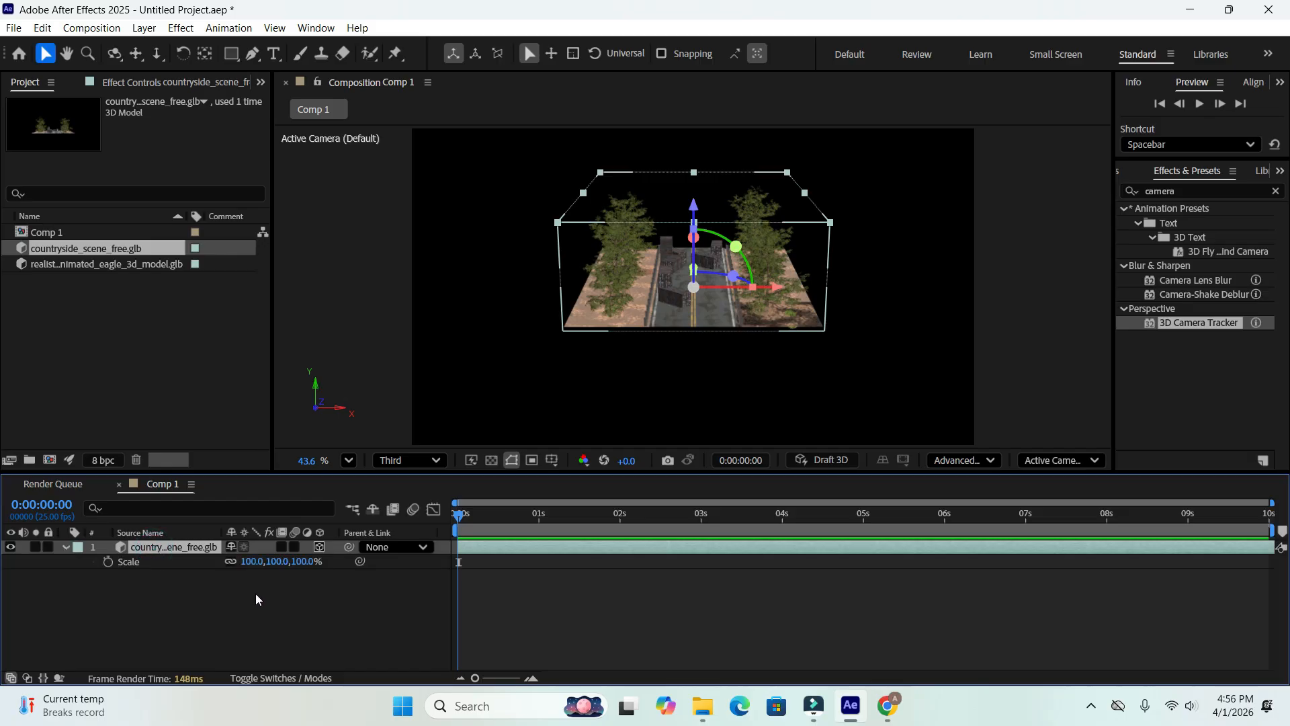
{"action": "left_click_drag", "start_coordinate": [260, 565], "coordinate": [431, 556]}
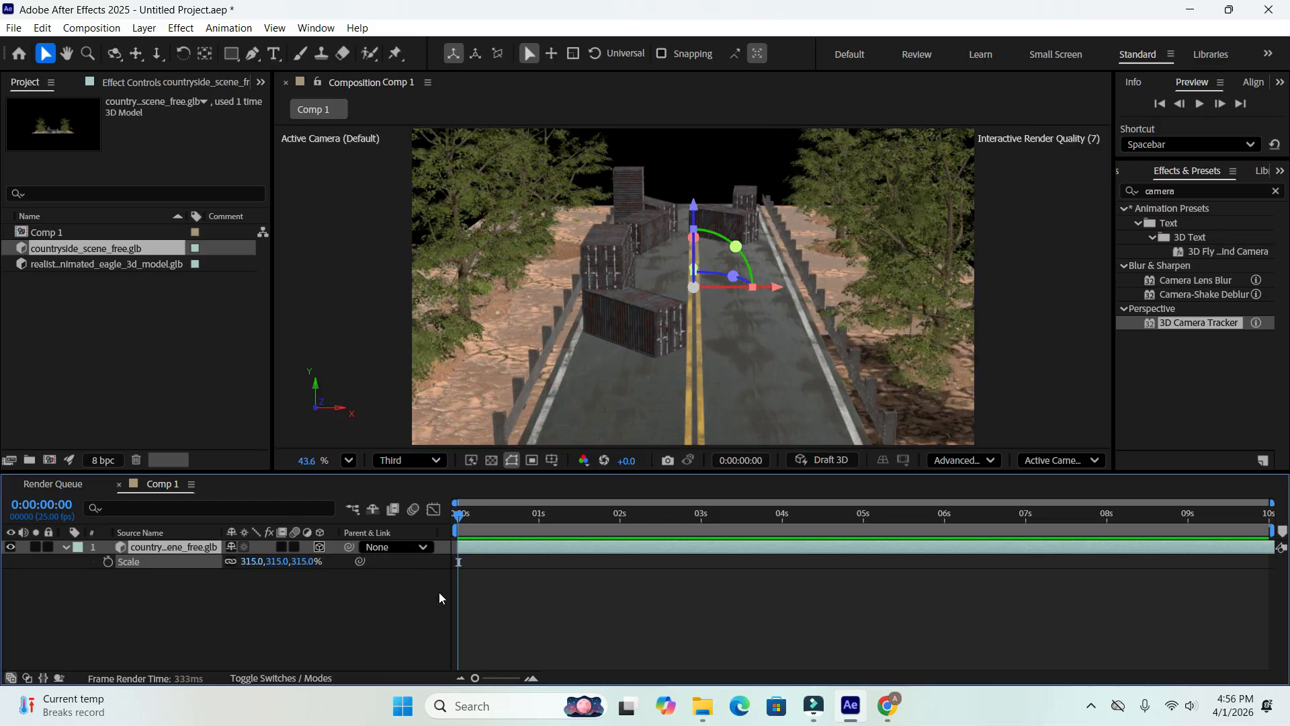
{"action": "left_click", "coordinate": [276, 623]}
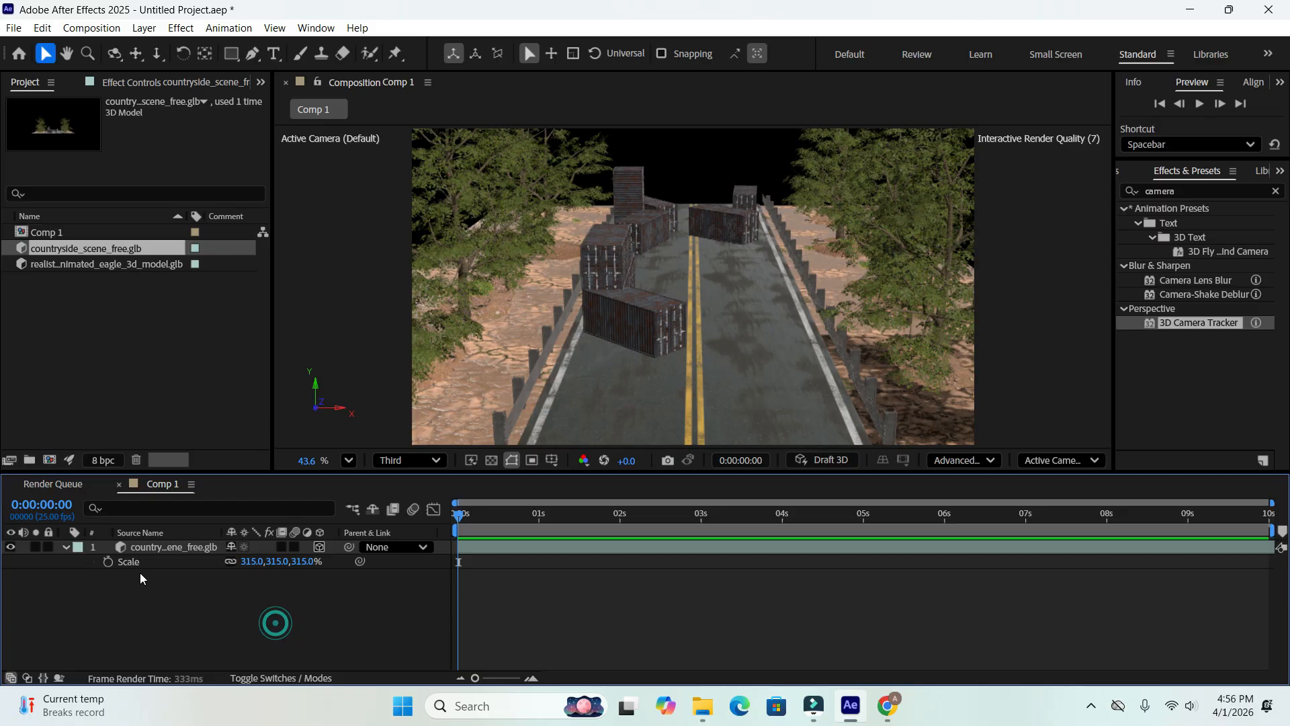
{"action": "left_click", "coordinate": [64, 549]}
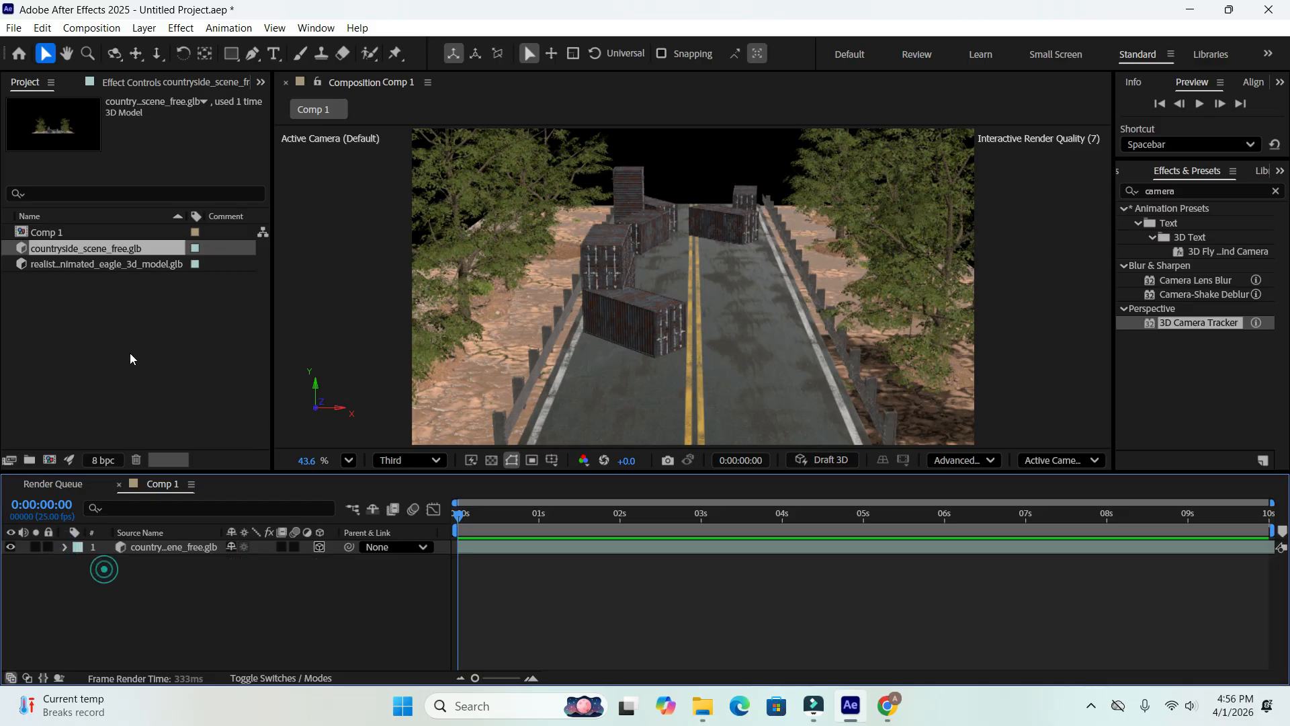
- Change the background color of Comp 1 to medium blue, hex 5166EE
{"action": "left_click", "coordinate": [100, 28]}
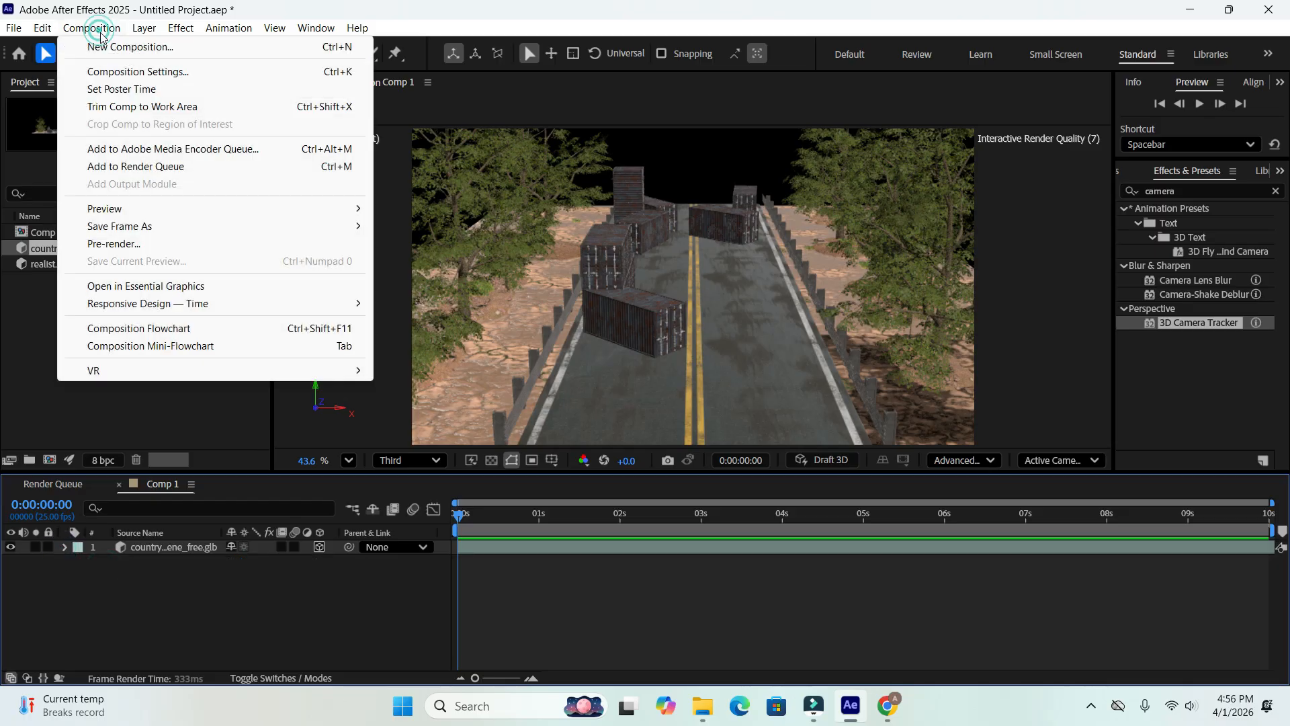
{"action": "left_click", "coordinate": [143, 69]}
{"action": "left_click", "coordinate": [531, 491]}
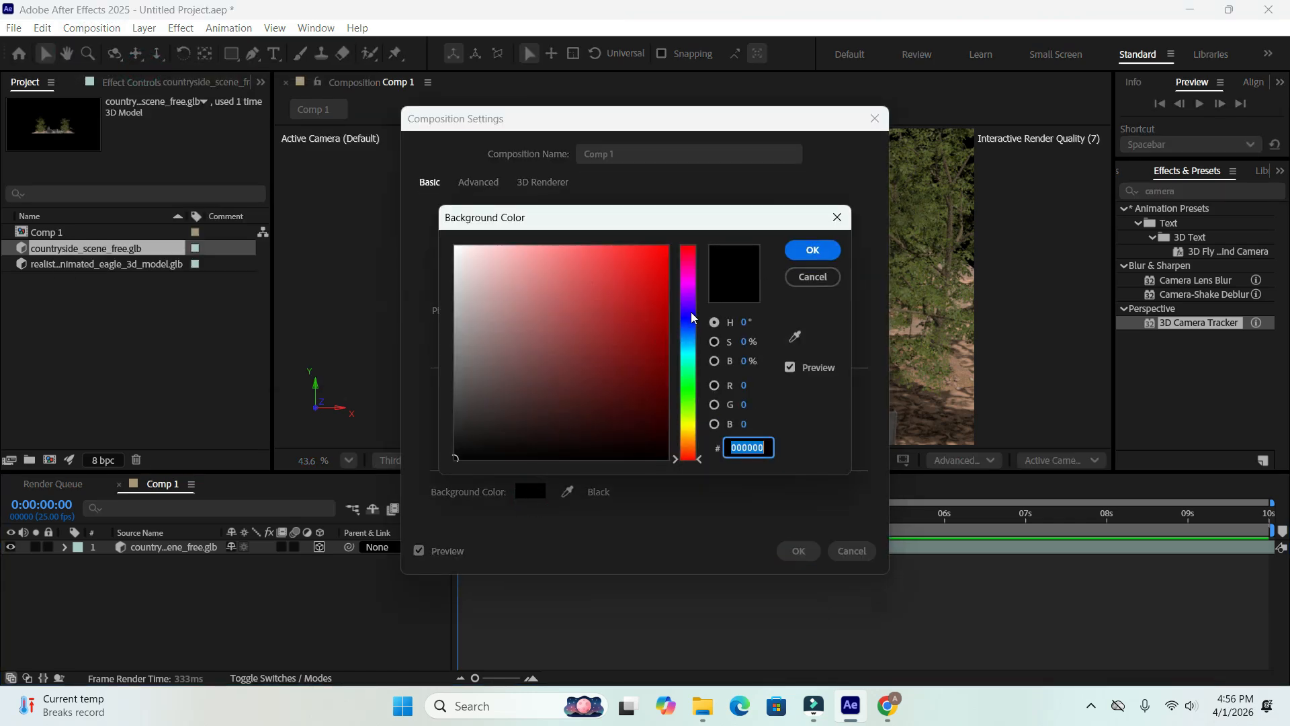
{"action": "left_click", "coordinate": [692, 319]}
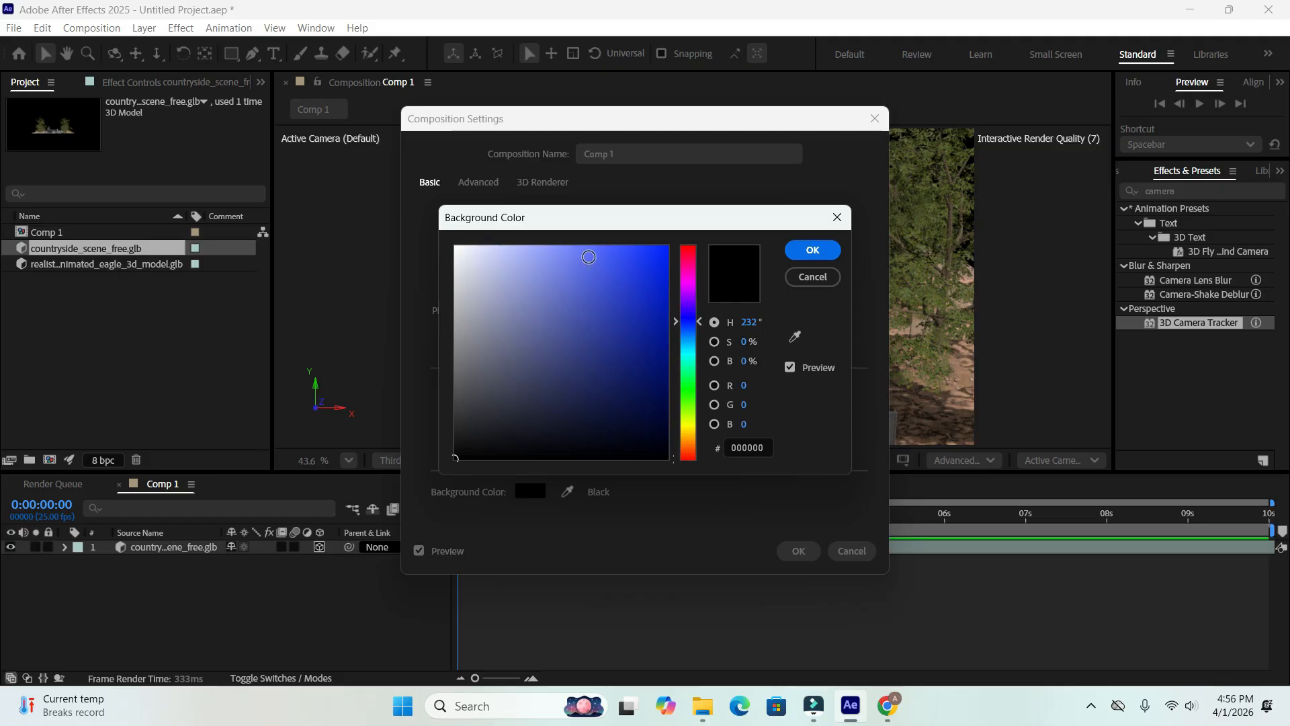
{"action": "left_click", "coordinate": [588, 257]}
{"action": "left_click", "coordinate": [606, 257]}
{"action": "left_click", "coordinate": [595, 259]}
{"action": "left_click", "coordinate": [812, 250]}
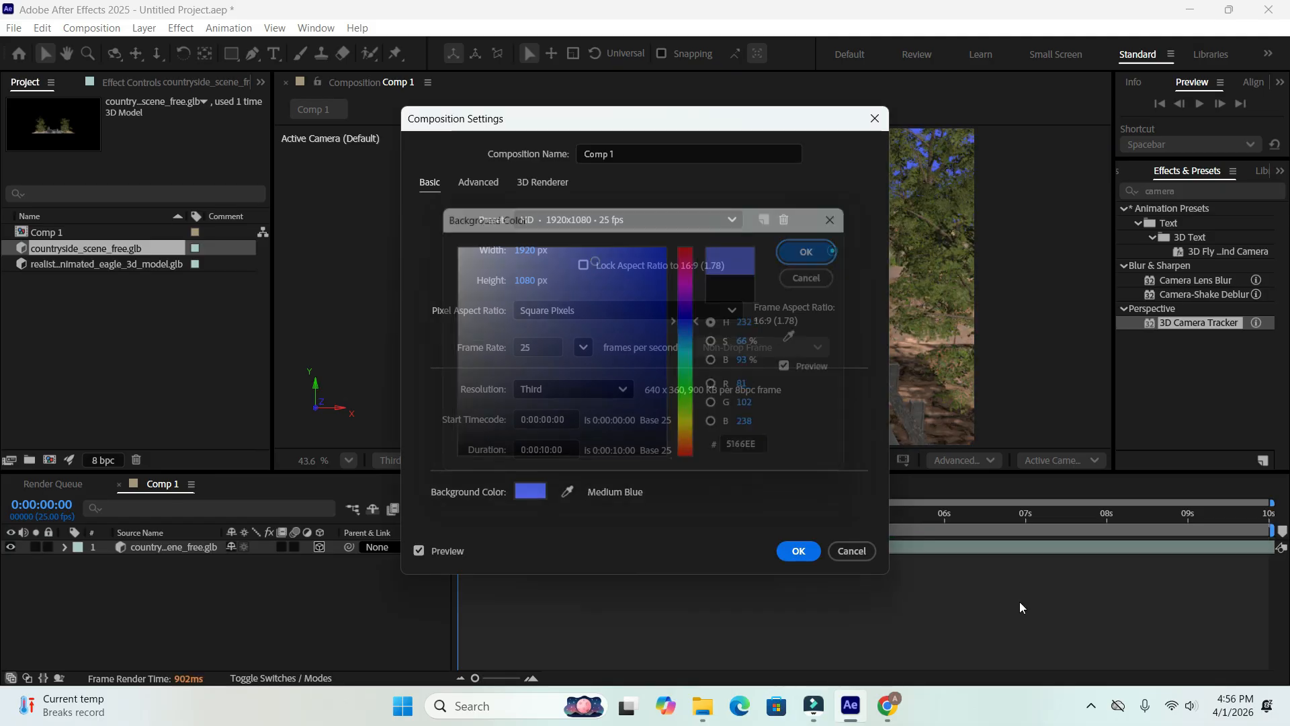
{"action": "left_click", "coordinate": [801, 551]}
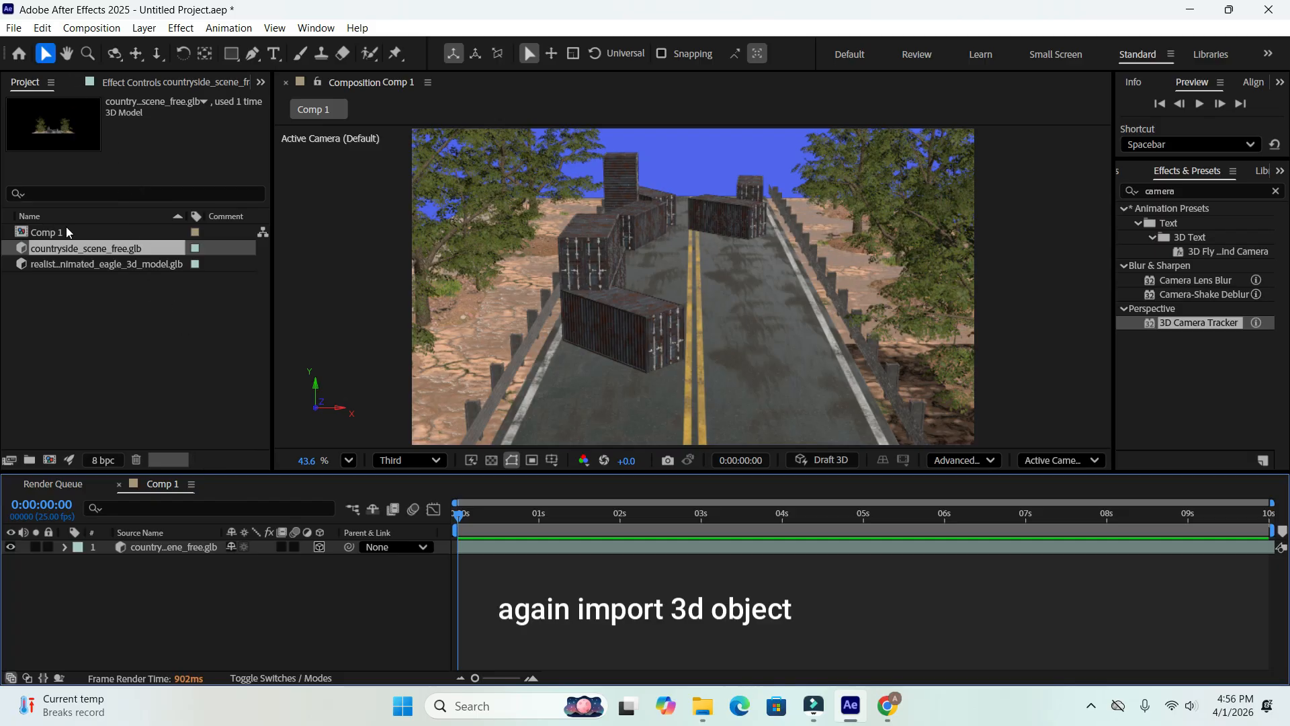
- Add the animated eagle model to Comp 1 above the countryside layer, with its model settings matched to the comp size
{"action": "left_click", "coordinate": [86, 262]}
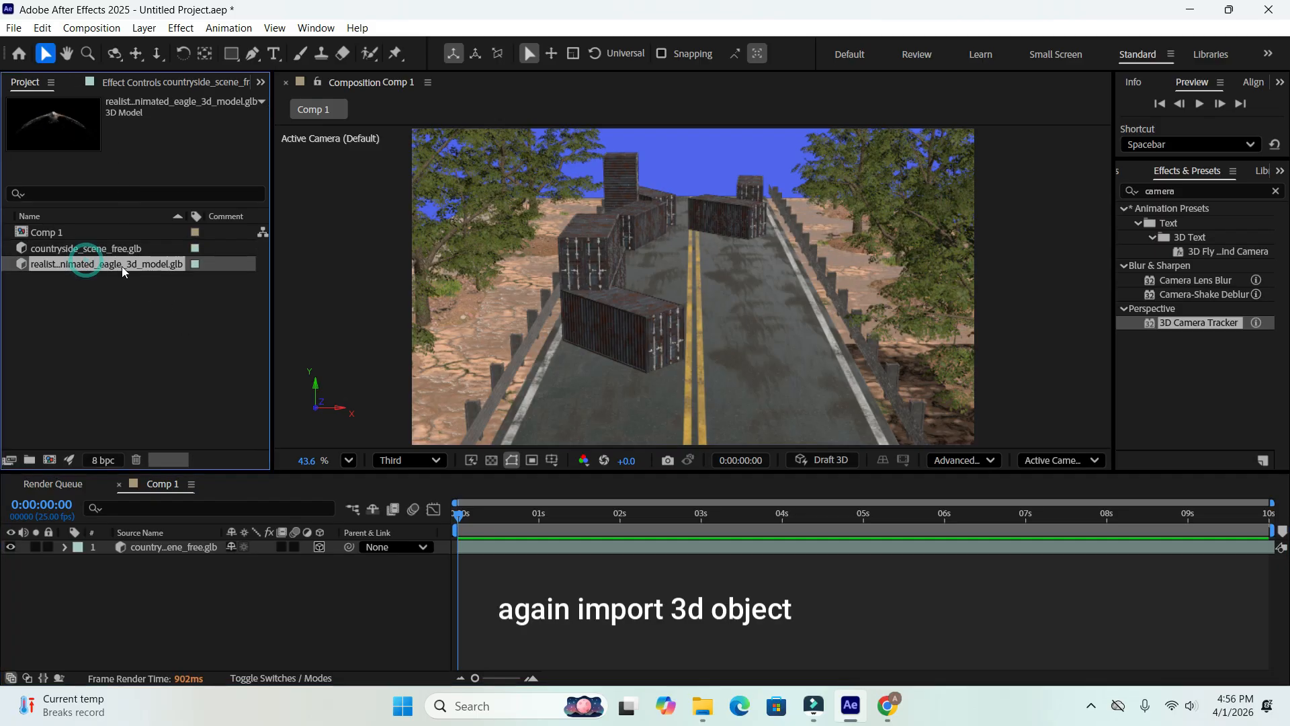
{"action": "left_click_drag", "start_coordinate": [494, 472], "coordinate": [494, 515]}
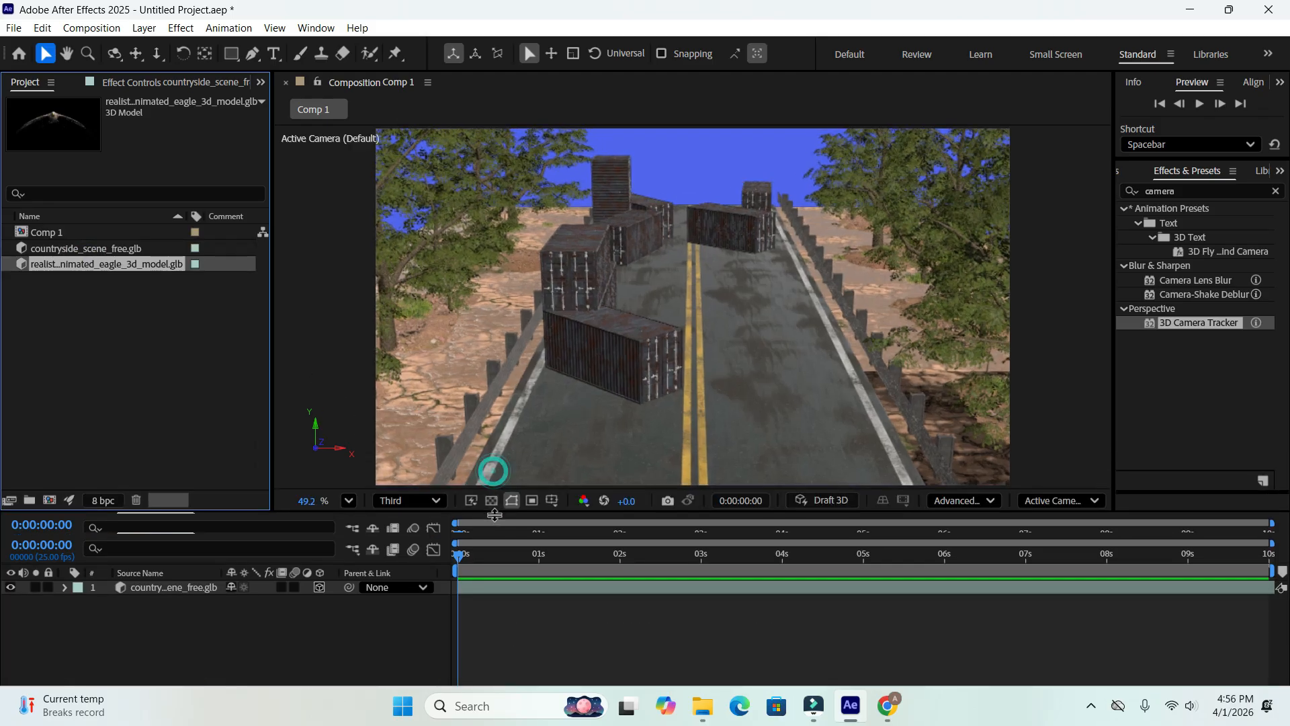
{"action": "left_click_drag", "start_coordinate": [97, 263], "coordinate": [208, 589]}
{"action": "double_click", "coordinate": [213, 589]}
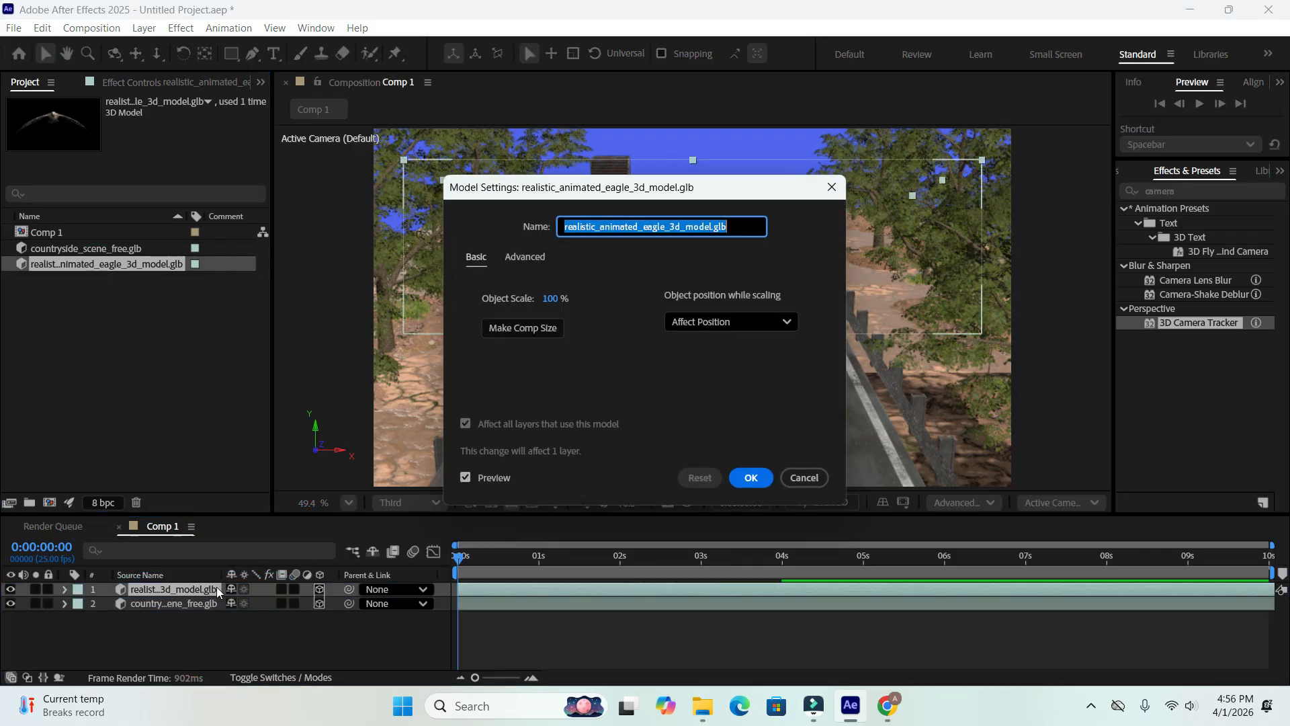
{"action": "left_click", "coordinate": [543, 327]}
{"action": "left_click", "coordinate": [749, 477]}
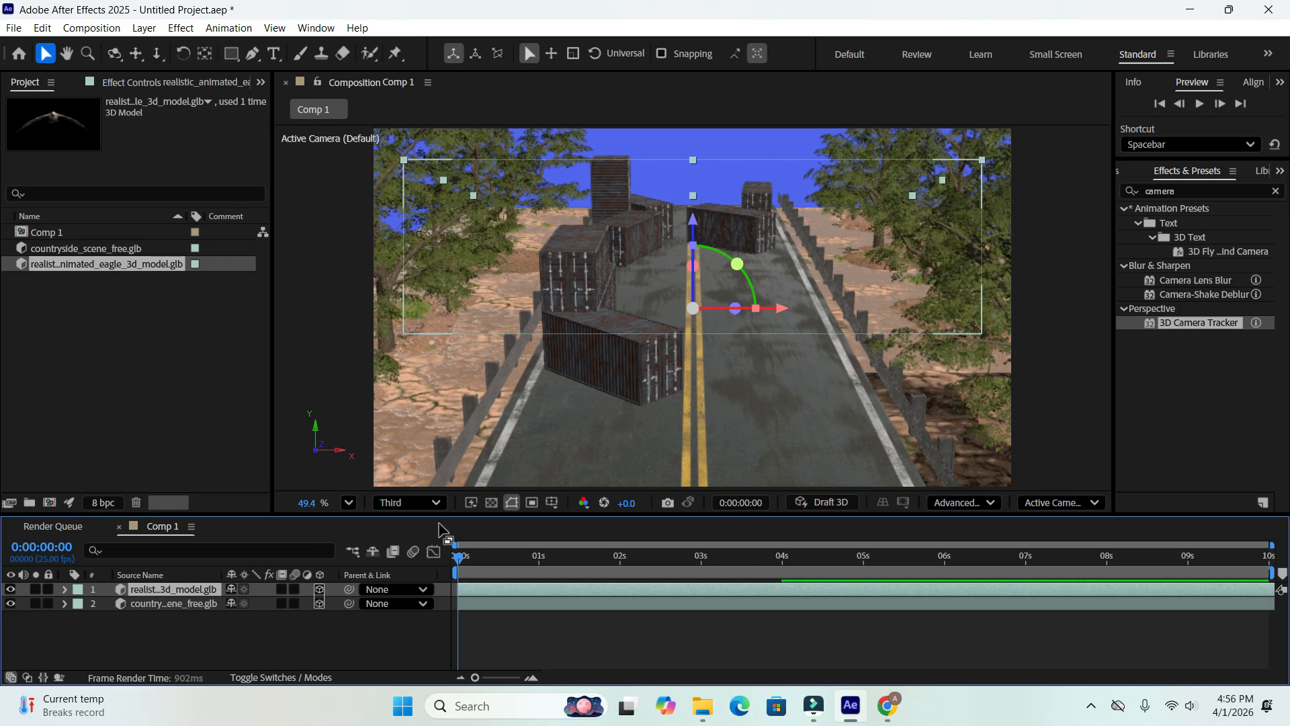
- Scale the eagle layer down uniformly to 136.5% and set the current time to 0:00:00:13
{"action": "left_click_drag", "start_coordinate": [490, 560], "coordinate": [486, 560]}
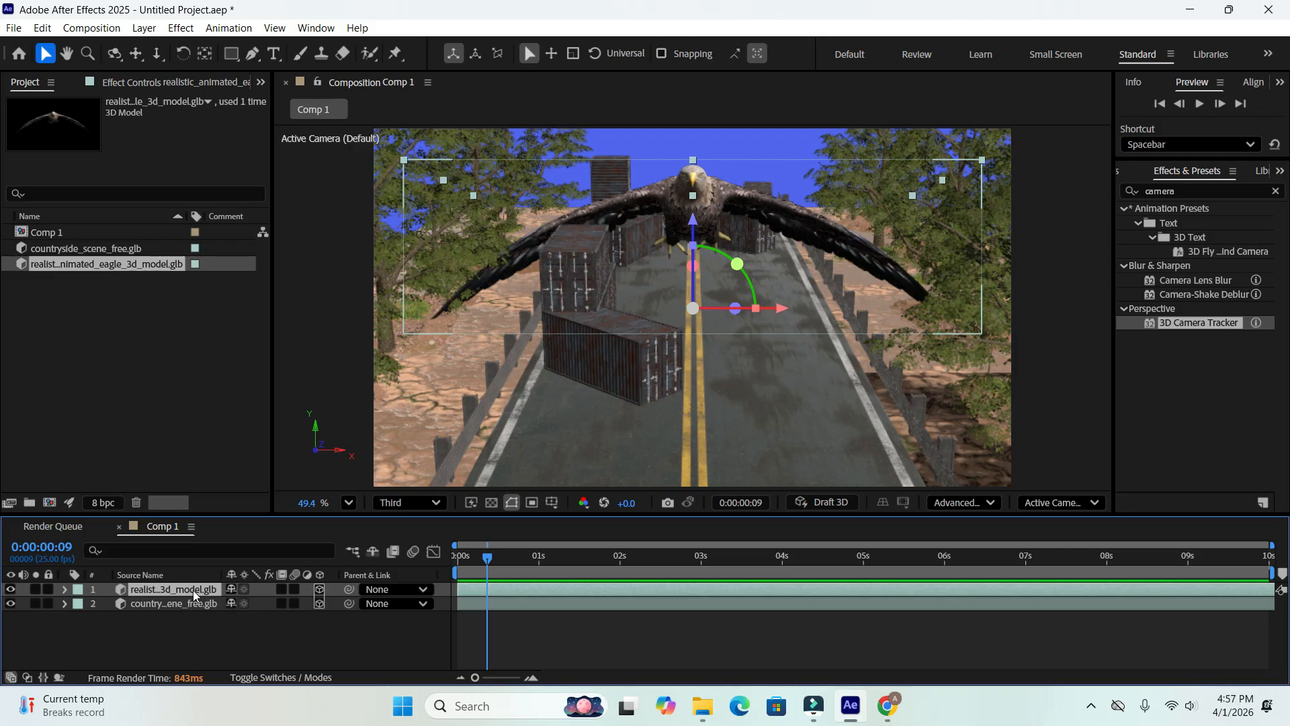
{"action": "key", "text": "s"}
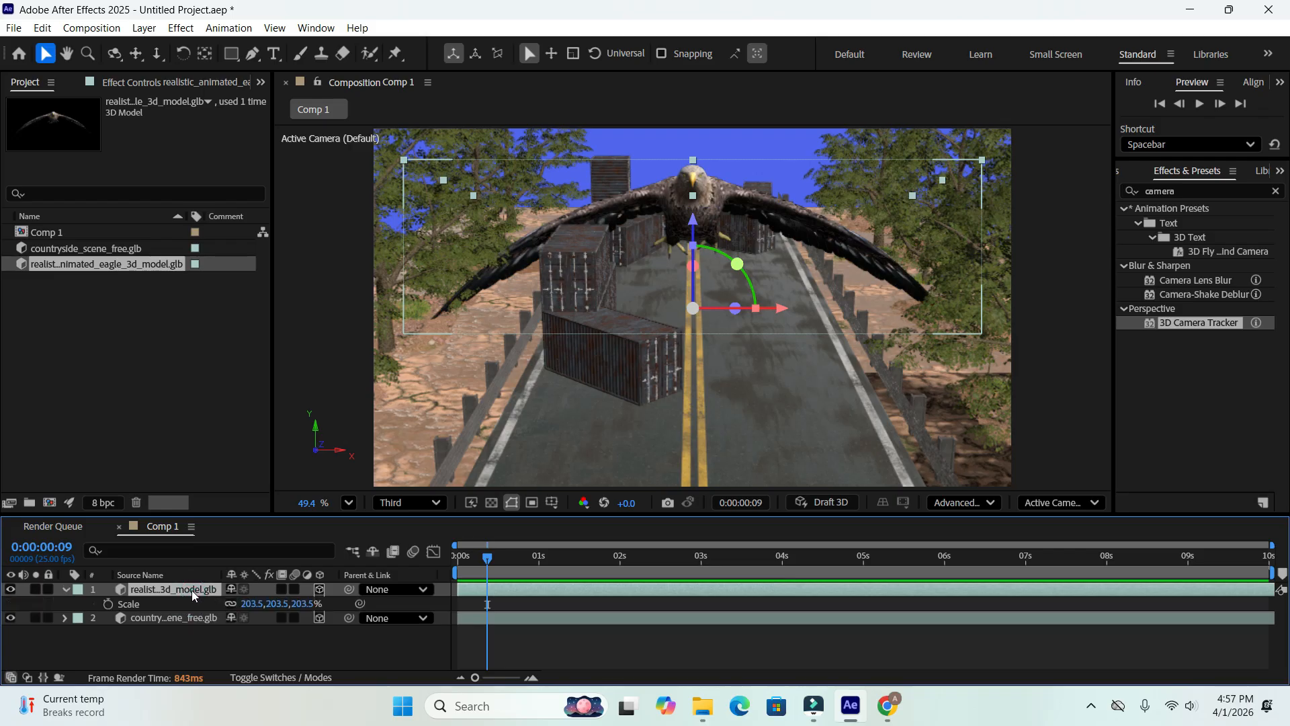
{"action": "left_click_drag", "start_coordinate": [248, 605], "coordinate": [195, 608]}
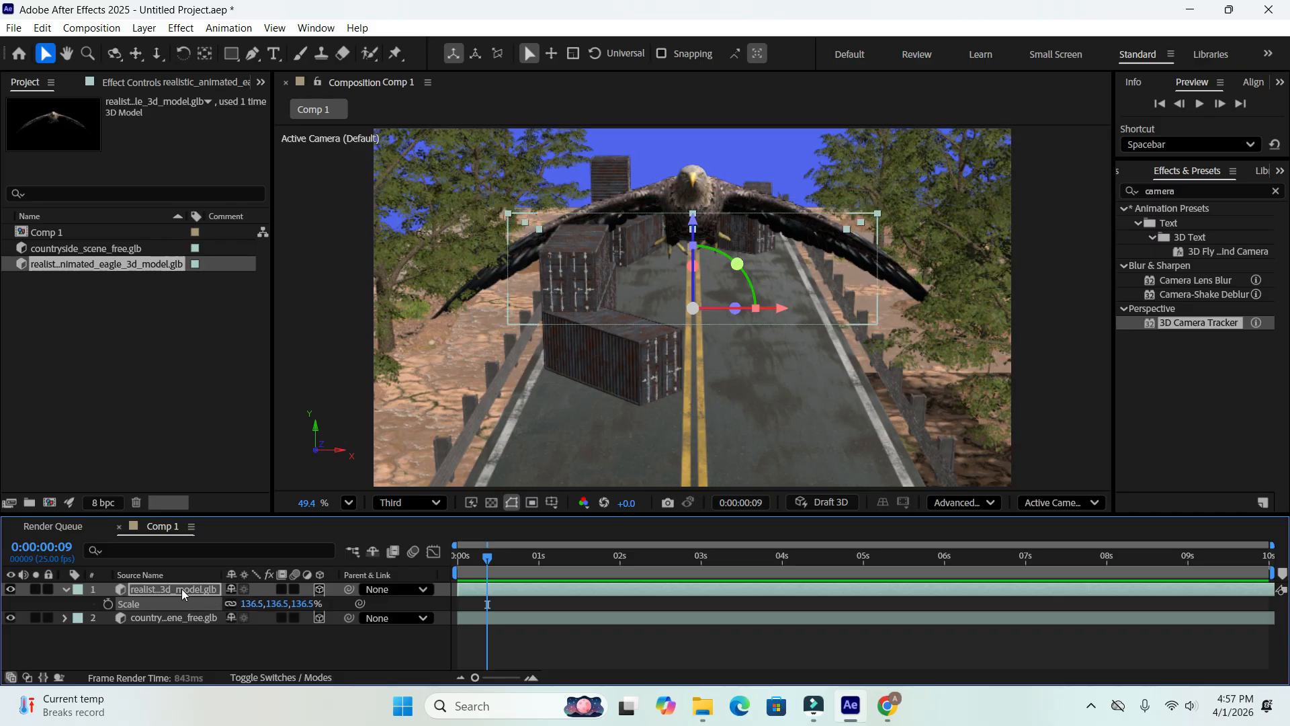
{"action": "left_click", "coordinate": [66, 589]}
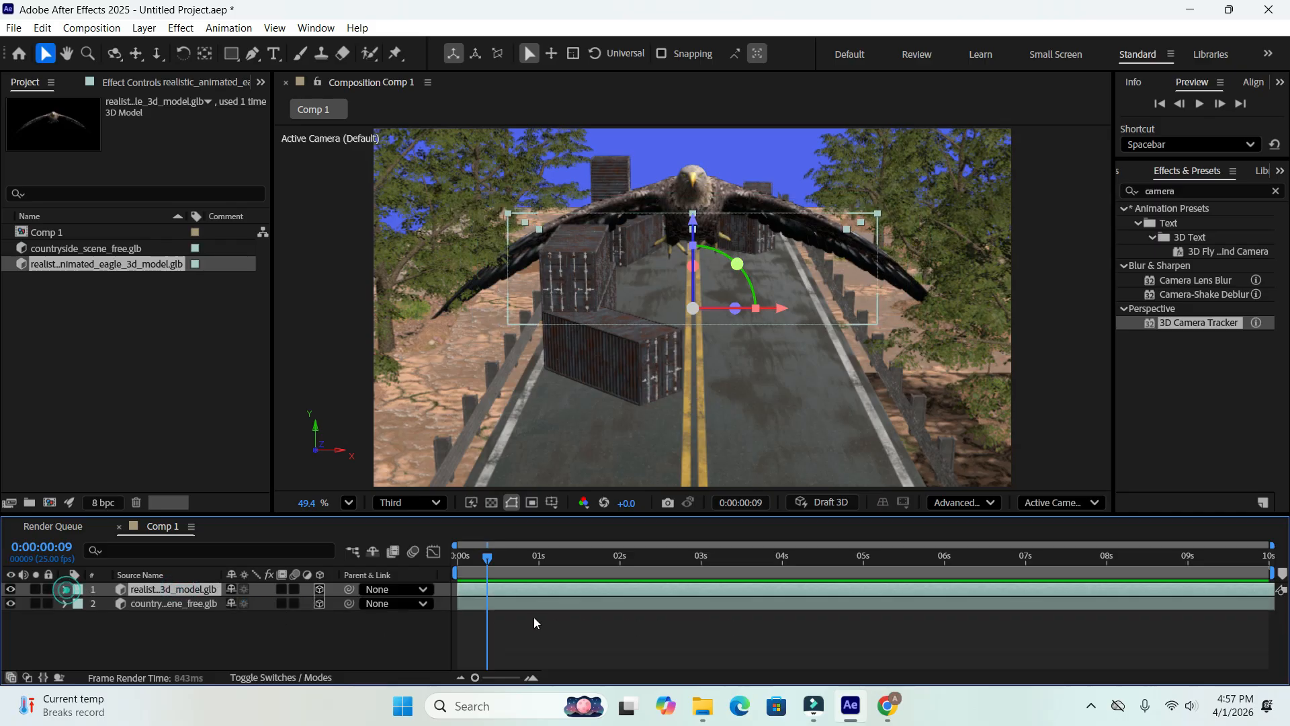
{"action": "left_click", "coordinate": [498, 556]}
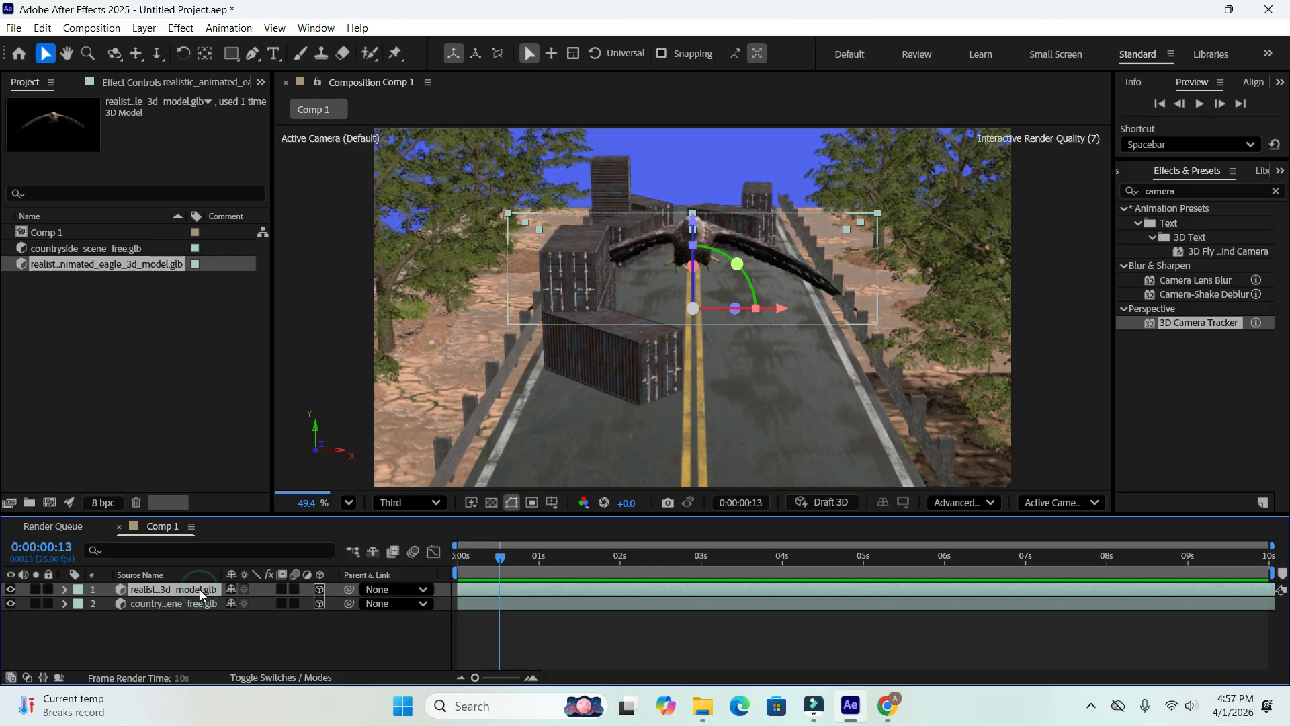
- Set the eagle layer's Z Rotation to 50° and move it over the road's far side, to position about 1309.1, 540, -416.1
{"action": "key", "text": "r"}
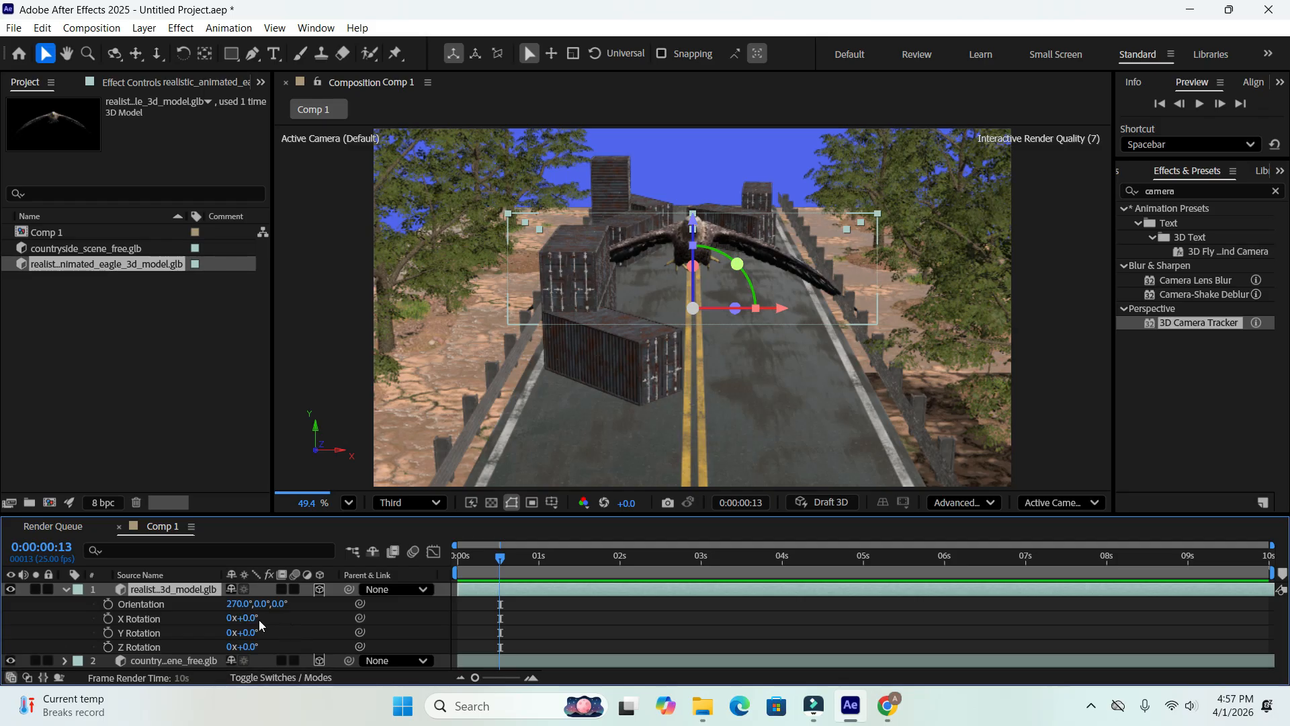
{"action": "left_click_drag", "start_coordinate": [250, 619], "coordinate": [233, 617]}
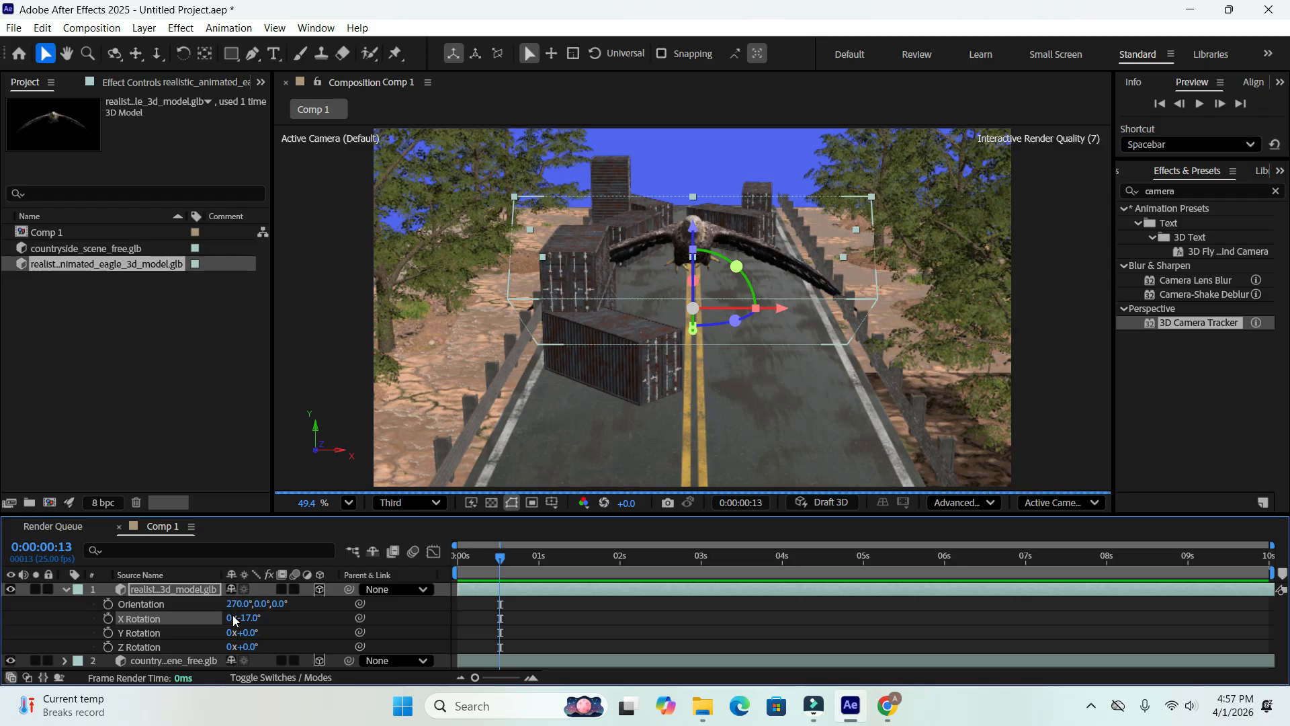
{"action": "key", "text": "ctrl+z"}
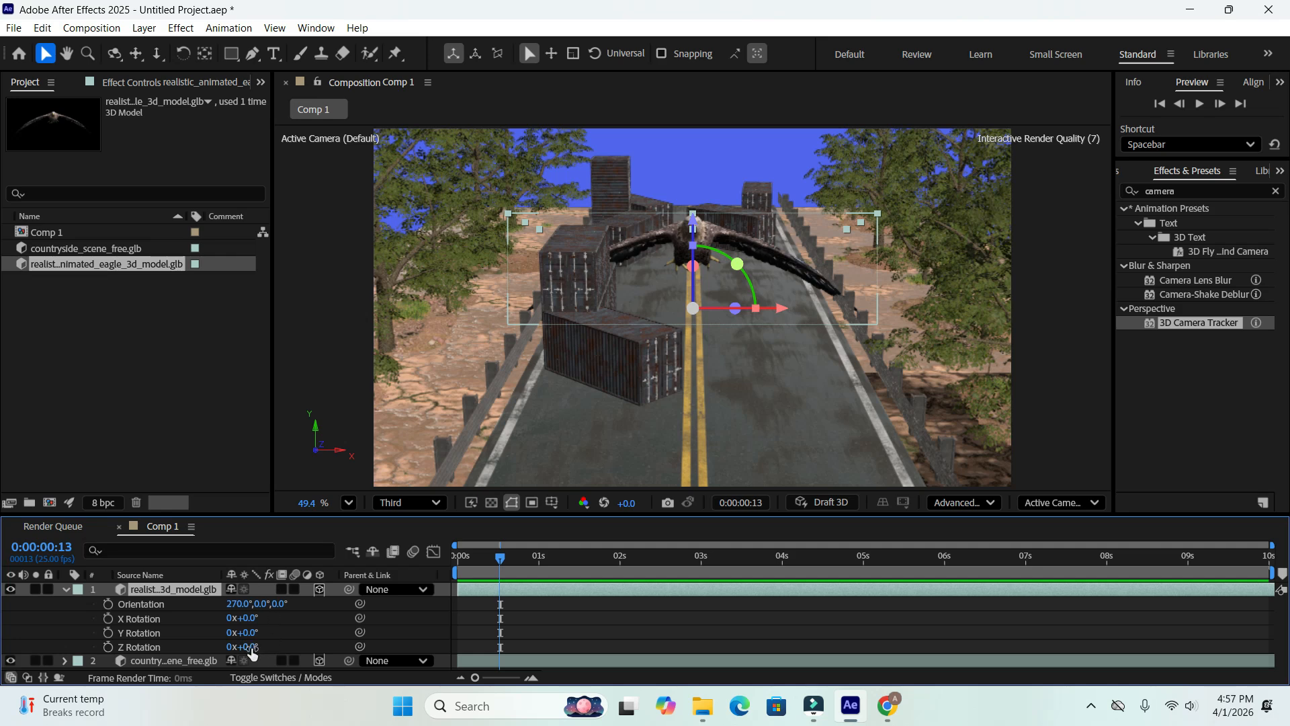
{"action": "left_click_drag", "start_coordinate": [251, 649], "coordinate": [290, 645]}
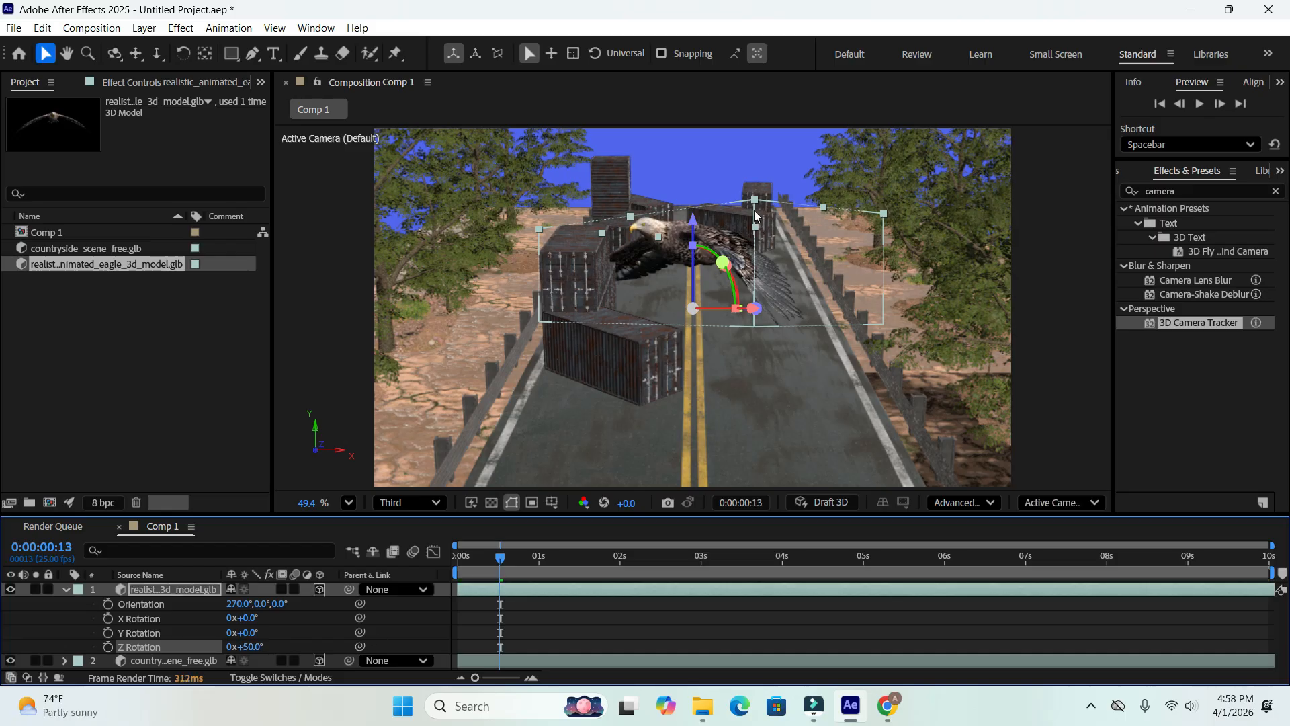
{"action": "left_click_drag", "start_coordinate": [753, 309], "coordinate": [901, 310]}
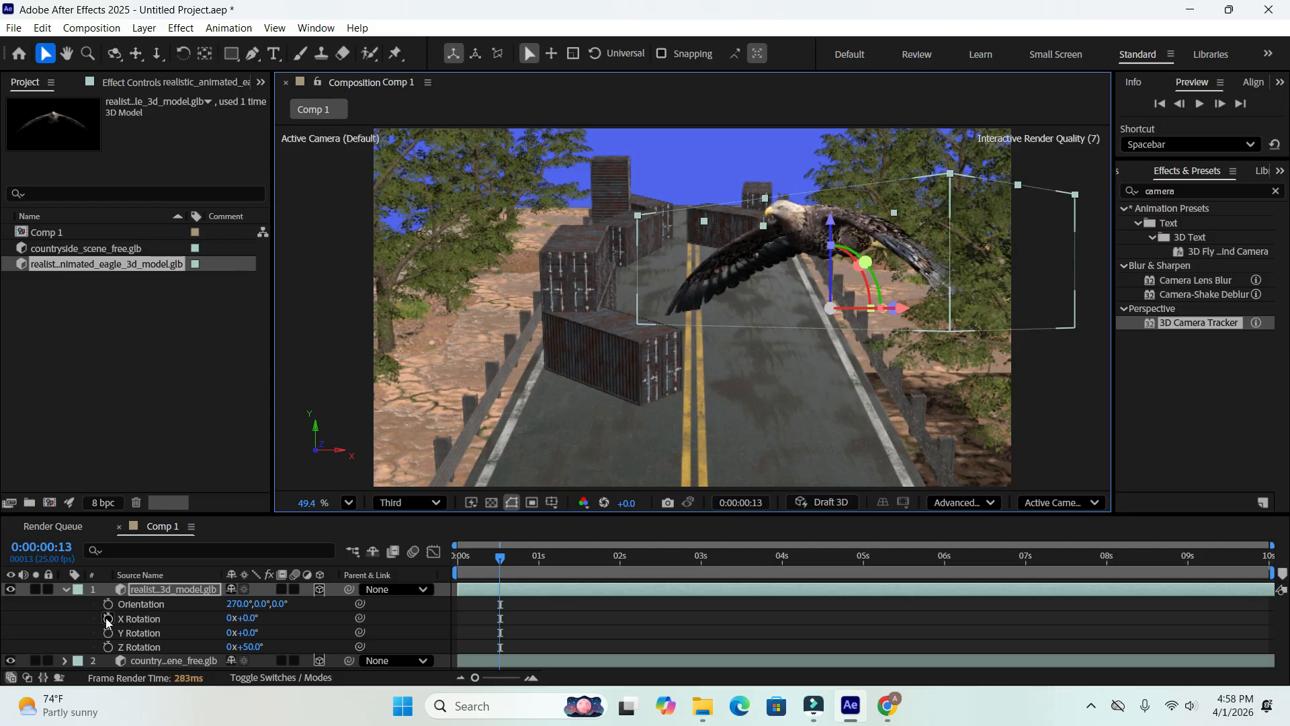
{"action": "left_click", "coordinate": [65, 589]}
{"action": "left_click", "coordinate": [170, 621]}
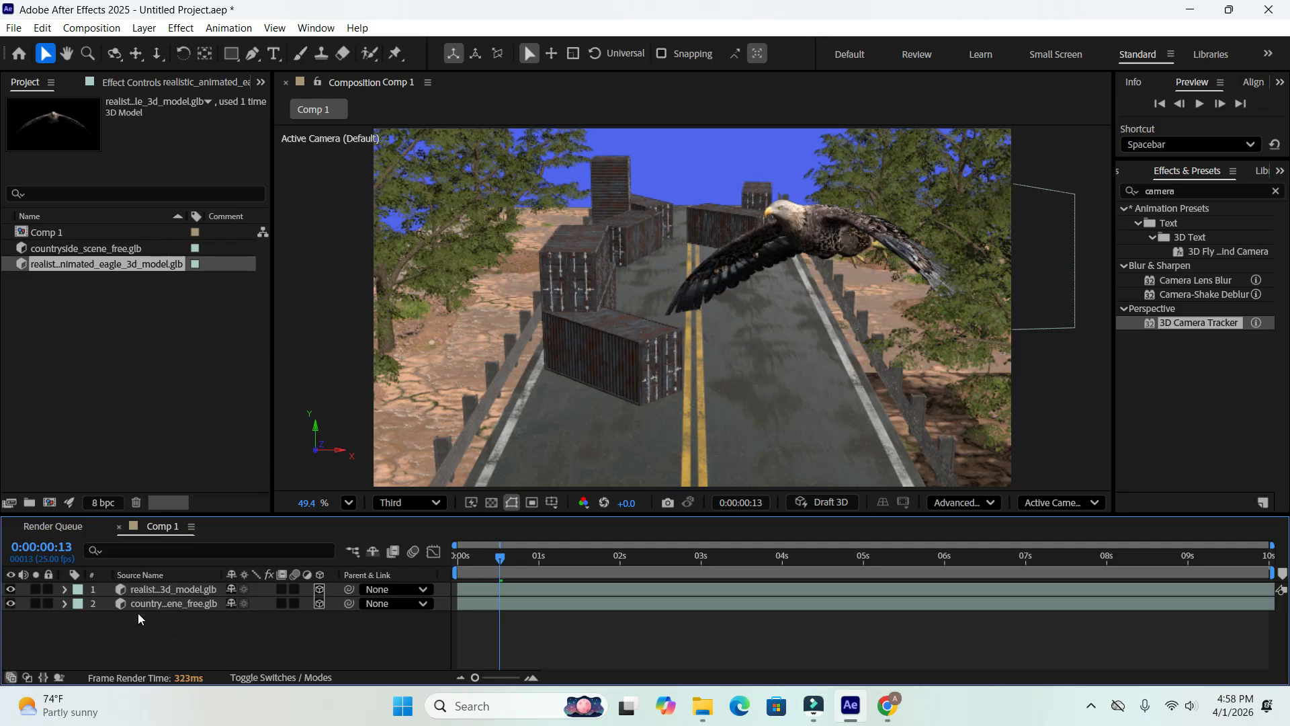
- Set the eagle layer's animation option to the built-in clip named Animation
{"action": "left_click", "coordinate": [145, 590]}
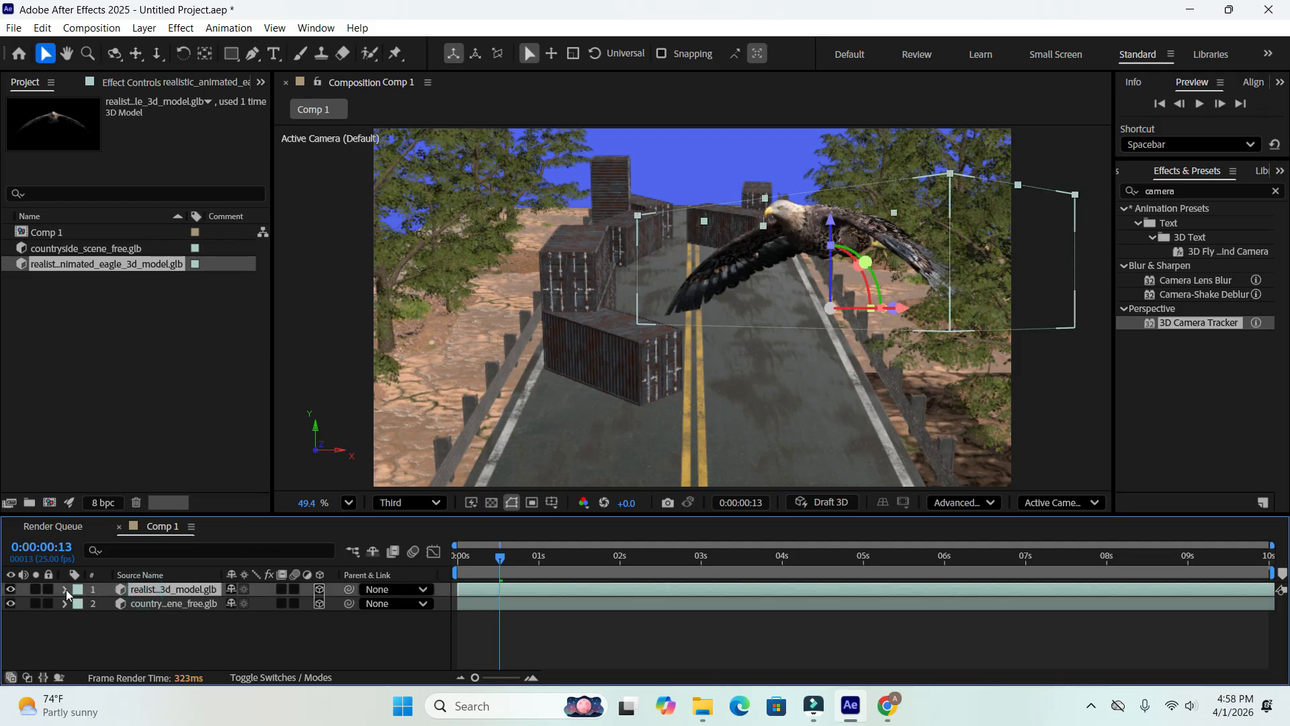
{"action": "left_click", "coordinate": [65, 589]}
{"action": "scroll", "coordinate": [119, 625], "scroll_direction": "down", "scroll_amount": 3}
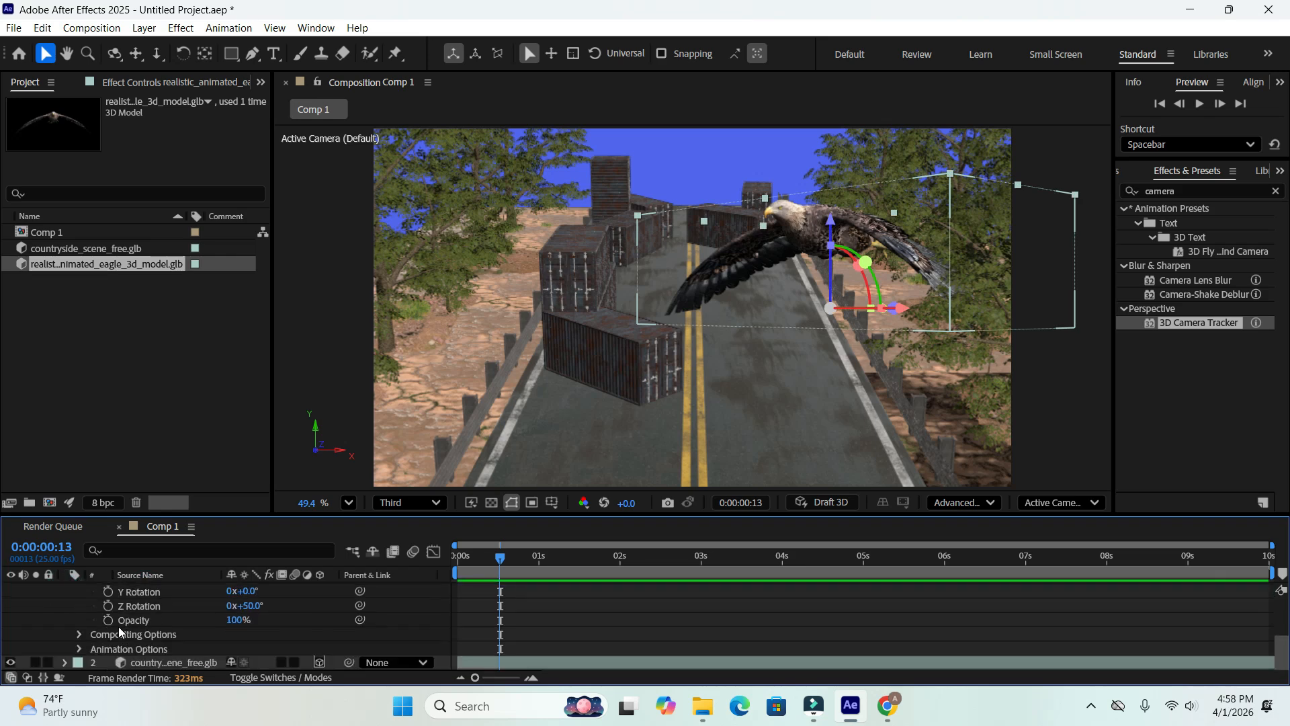
{"action": "left_click", "coordinate": [79, 648]}
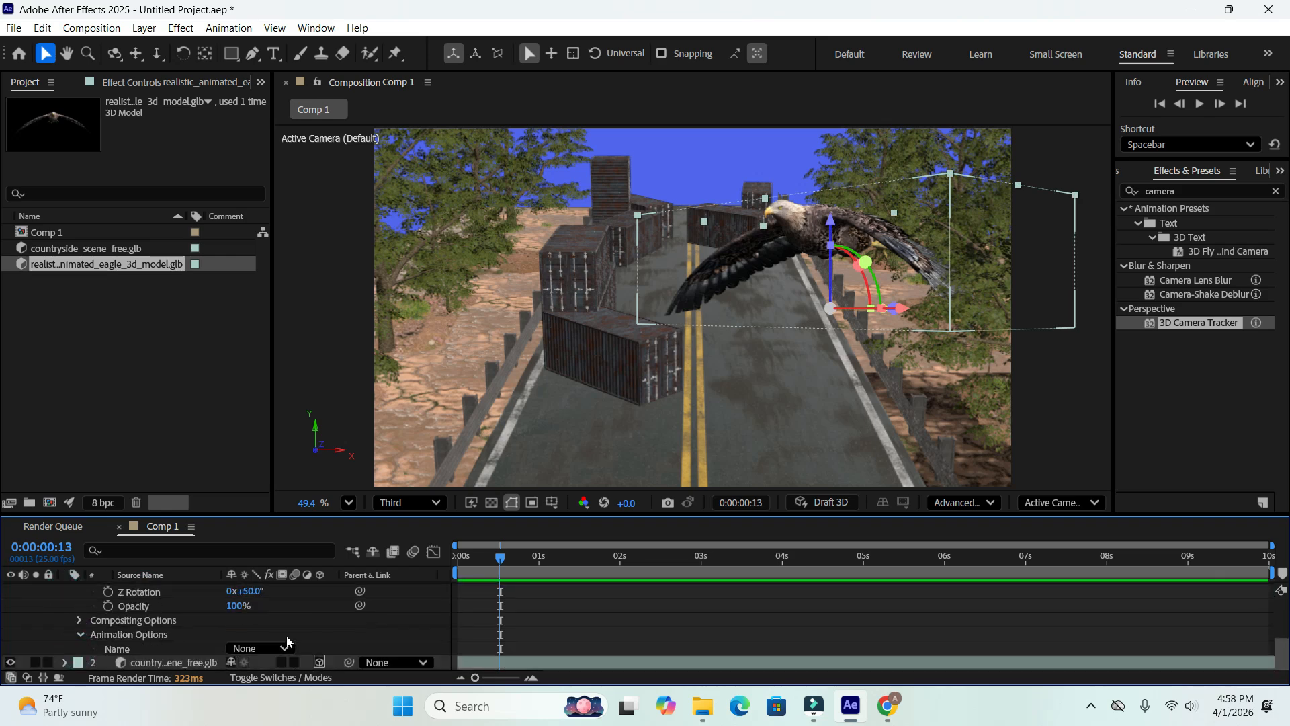
{"action": "left_click", "coordinate": [282, 648]}
{"action": "left_click", "coordinate": [279, 633]}
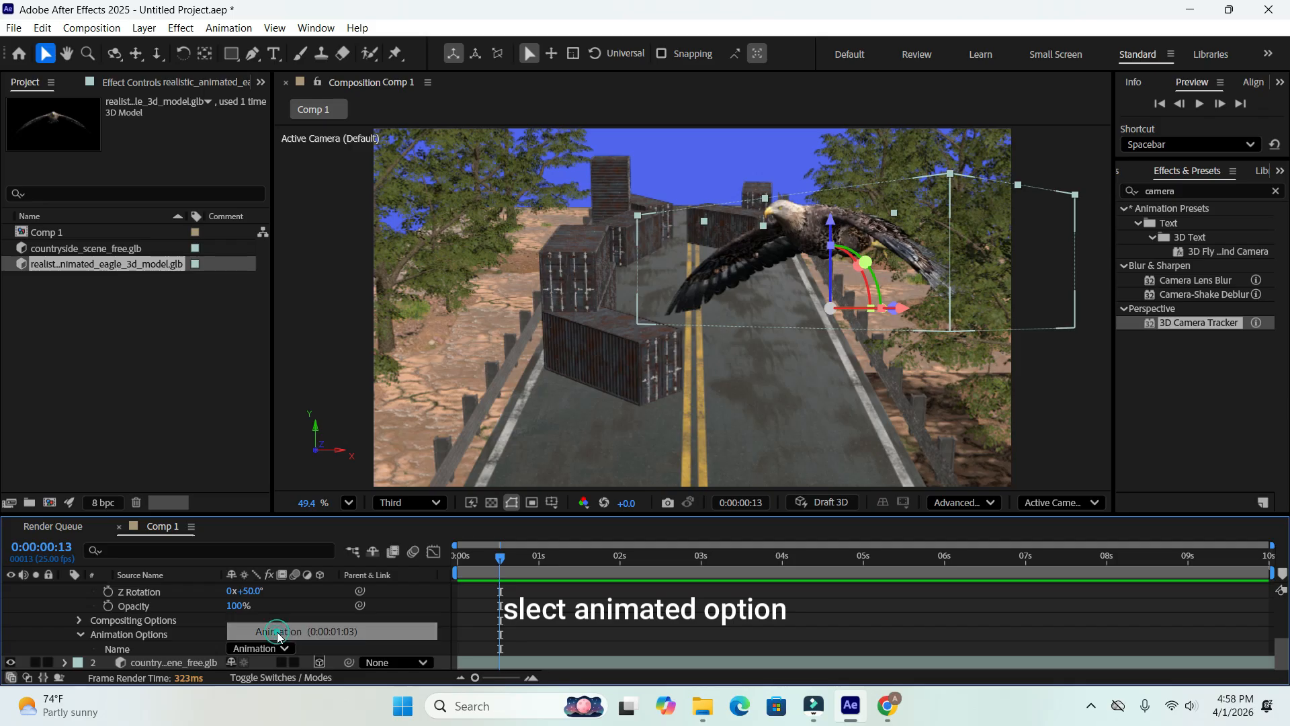
{"action": "scroll", "coordinate": [66, 605], "scroll_direction": "up", "scroll_amount": 4}
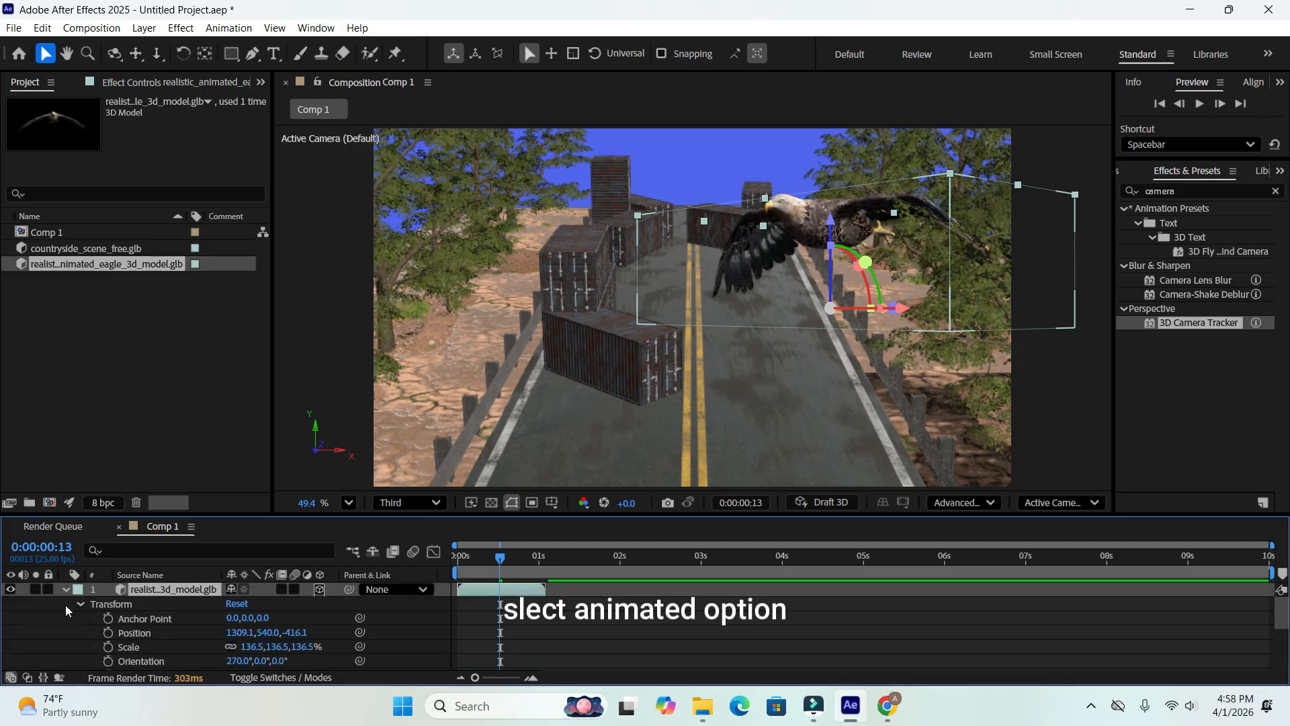
{"action": "left_click", "coordinate": [62, 590]}
{"action": "left_click", "coordinate": [94, 618]}
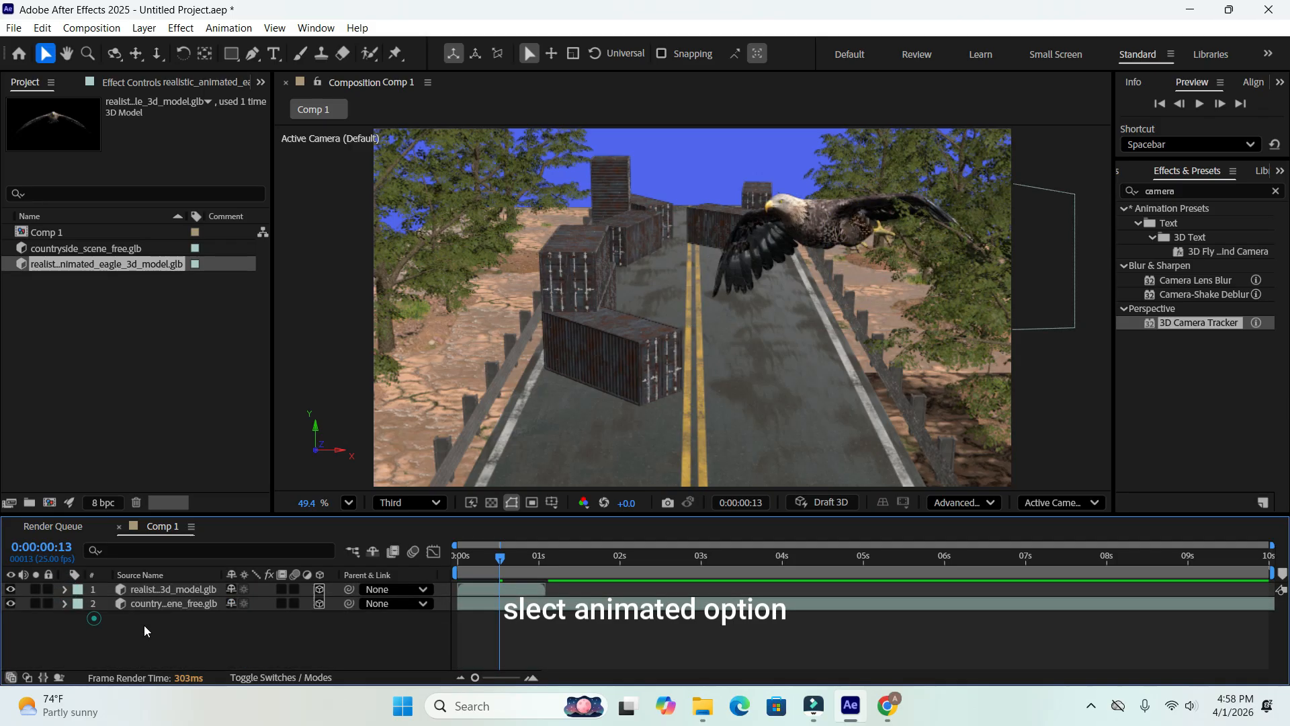
- Preview the eagle's wing animation from the start of Comp 1
{"action": "left_click", "coordinate": [1159, 104]}
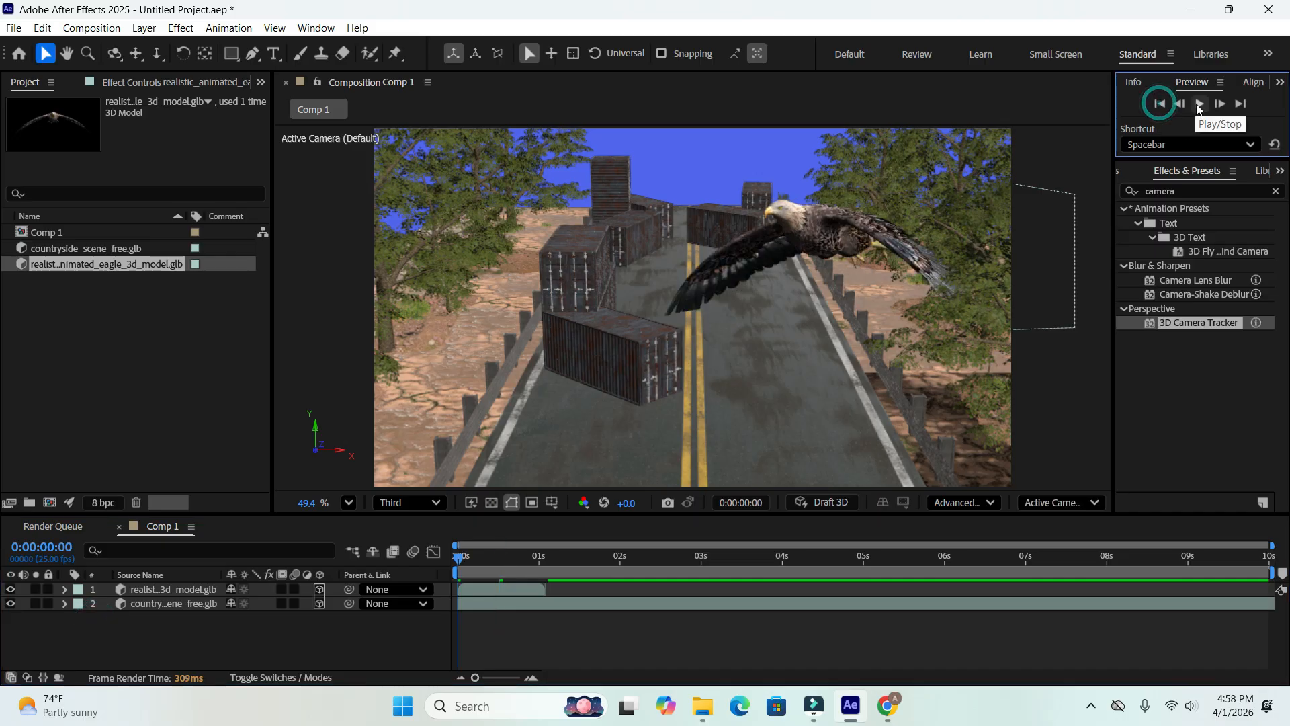
{"action": "left_click", "coordinate": [1200, 104]}
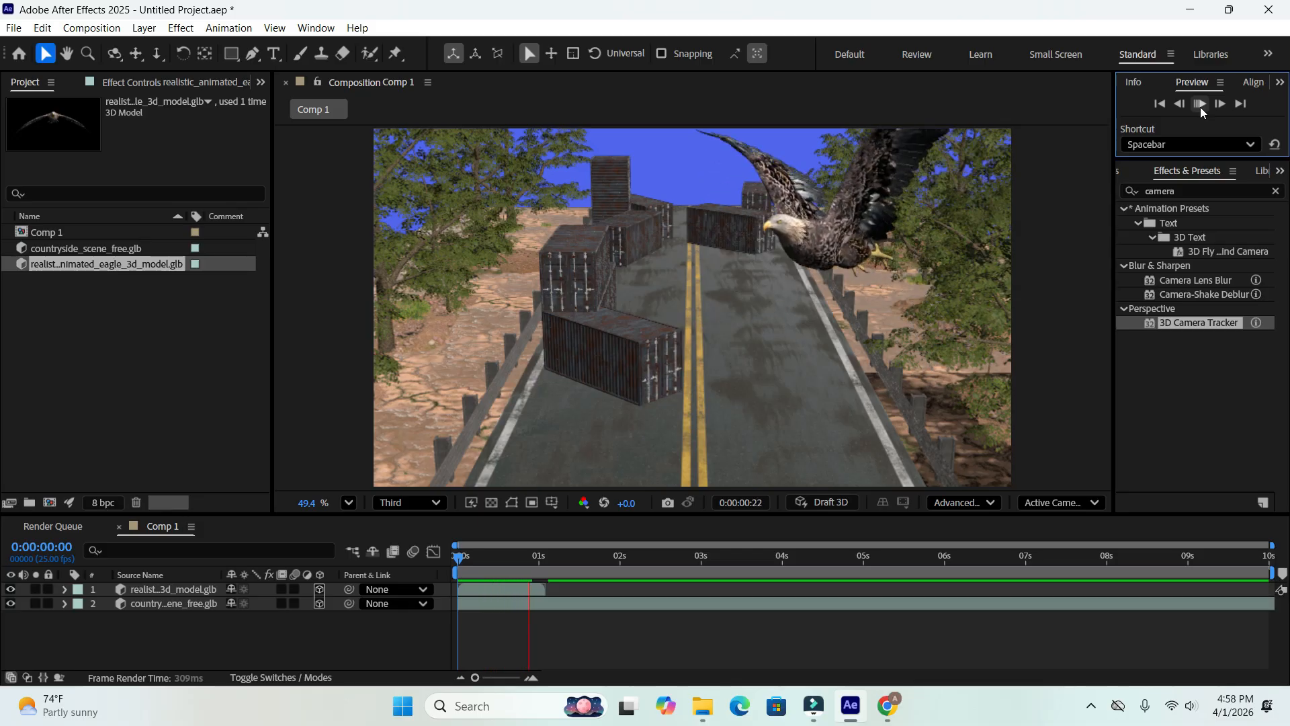
{"action": "left_click", "coordinate": [1200, 104]}
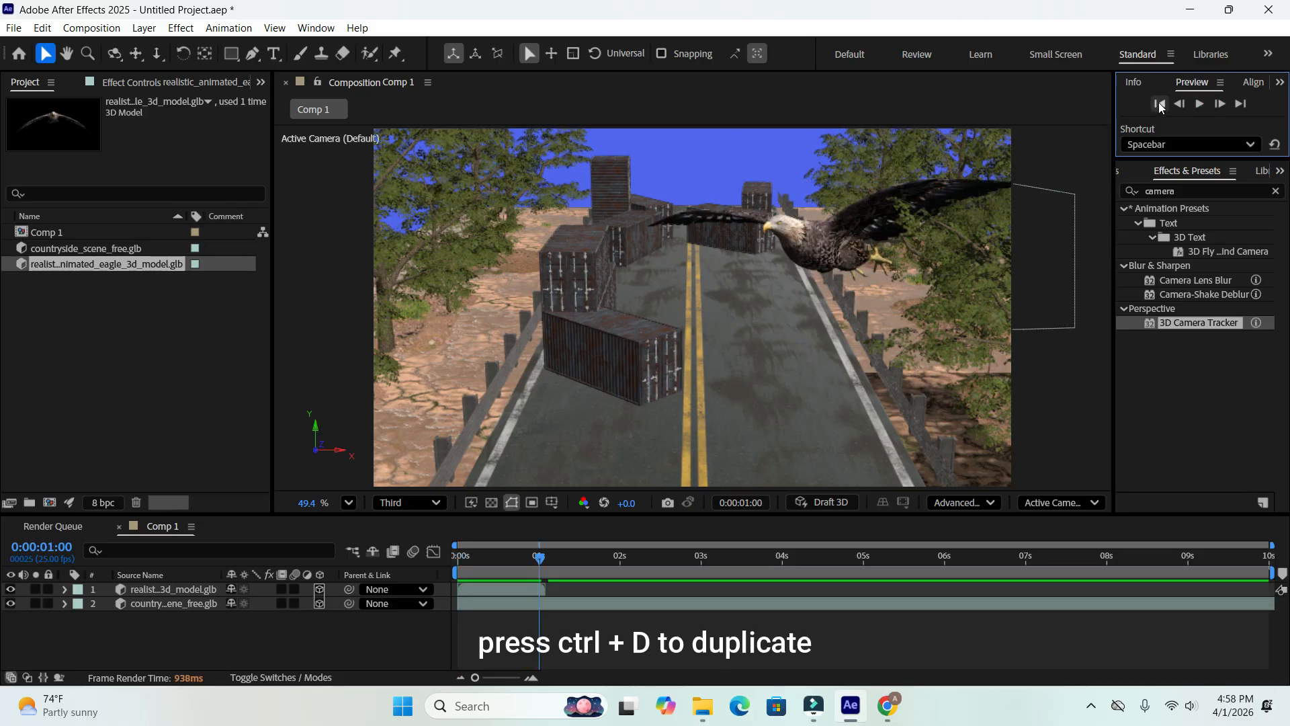
- Return to 0:00:00:00 and duplicate the animated eagle layer four times
{"action": "left_click", "coordinate": [1158, 103]}
{"action": "left_click", "coordinate": [158, 590]}
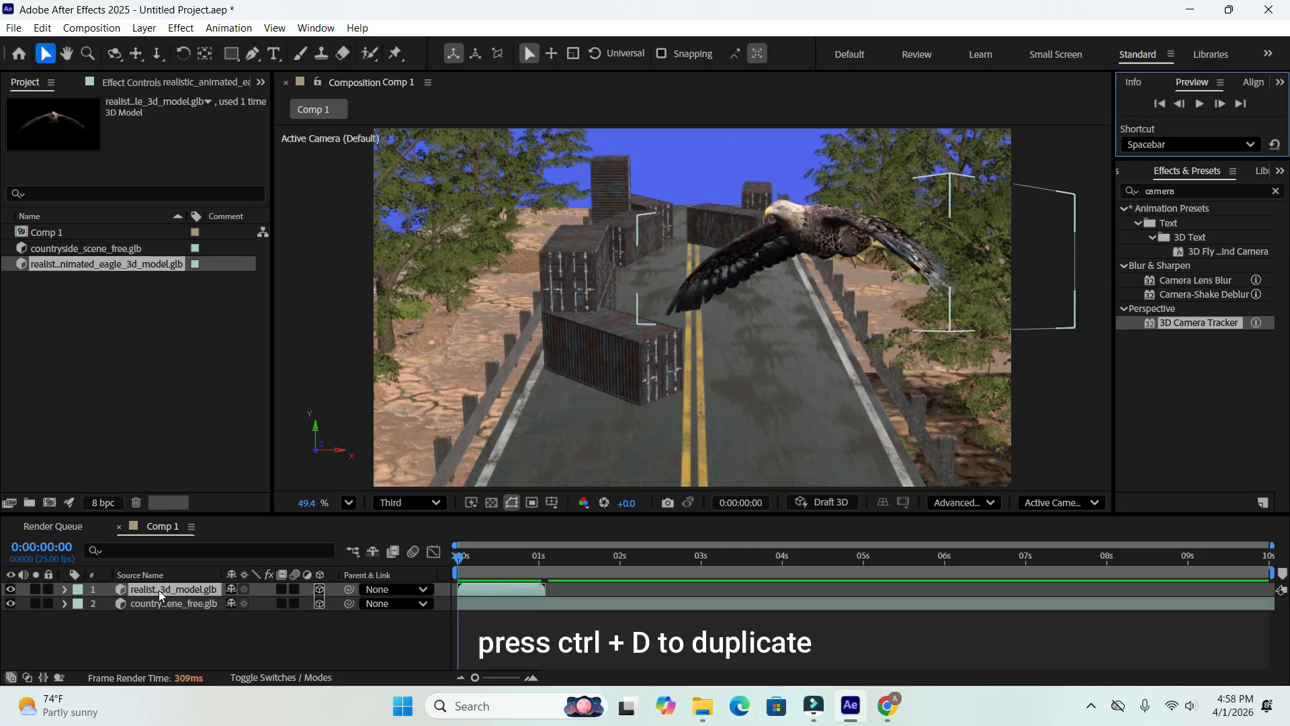
{"action": "key", "text": "ctrl+d"}
{"action": "key", "text": "ctrl+d"}
{"action": "key", "text": "ctrl+d"}
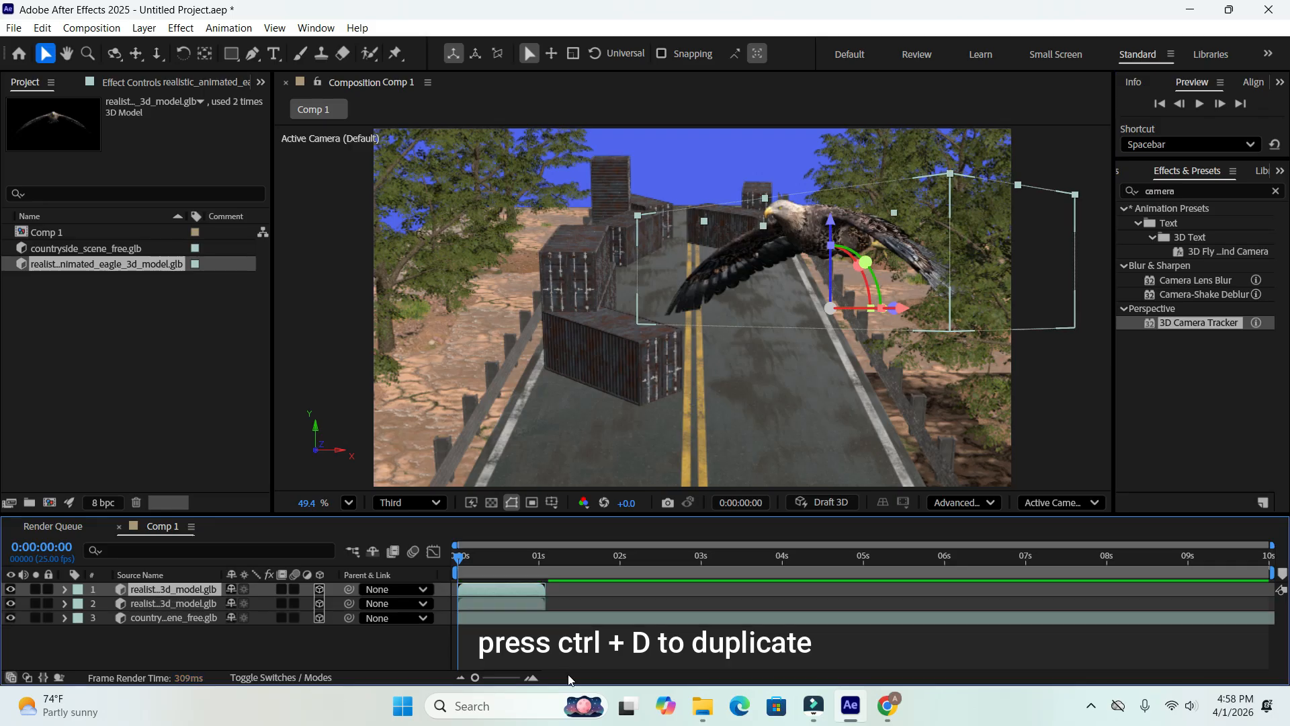
{"action": "key", "text": "ctrl+d"}
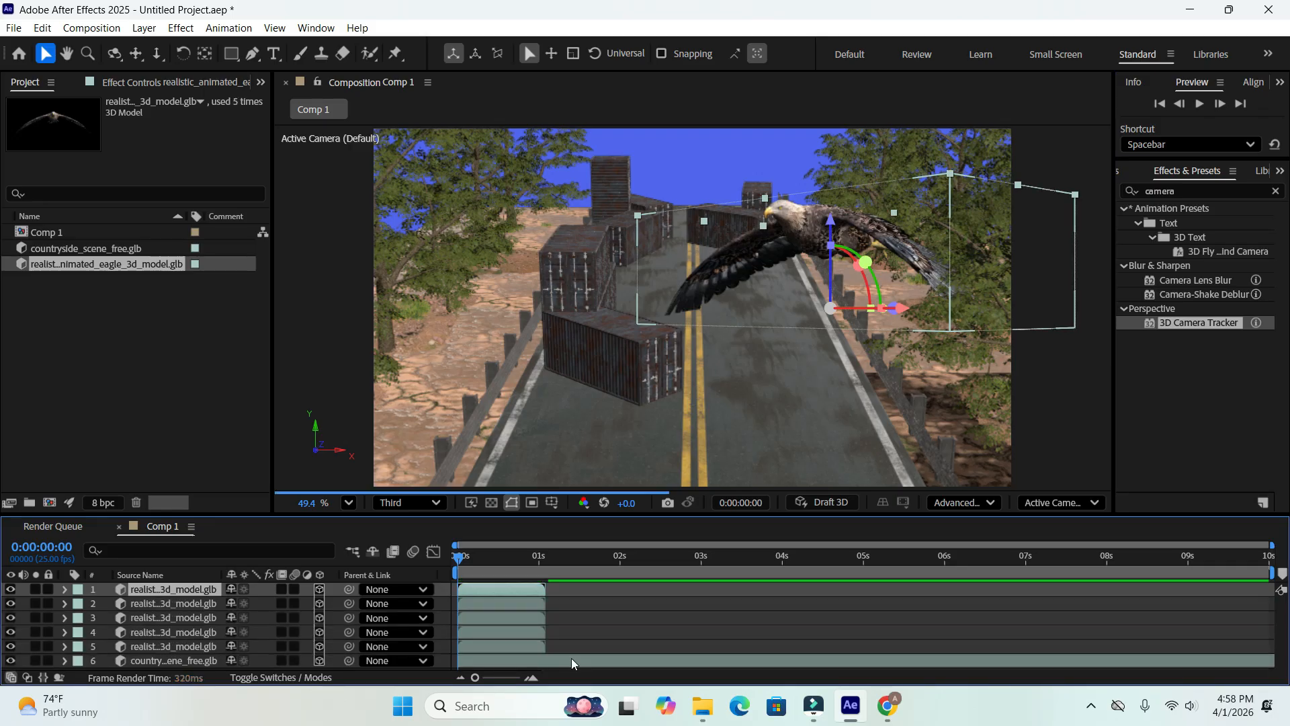
- Stagger the four eagle copies in time, from layer 4 up to layer 1, so the clips play one after another
{"action": "left_click", "coordinate": [520, 647]}
{"action": "left_click_drag", "start_coordinate": [513, 632], "coordinate": [675, 610]}
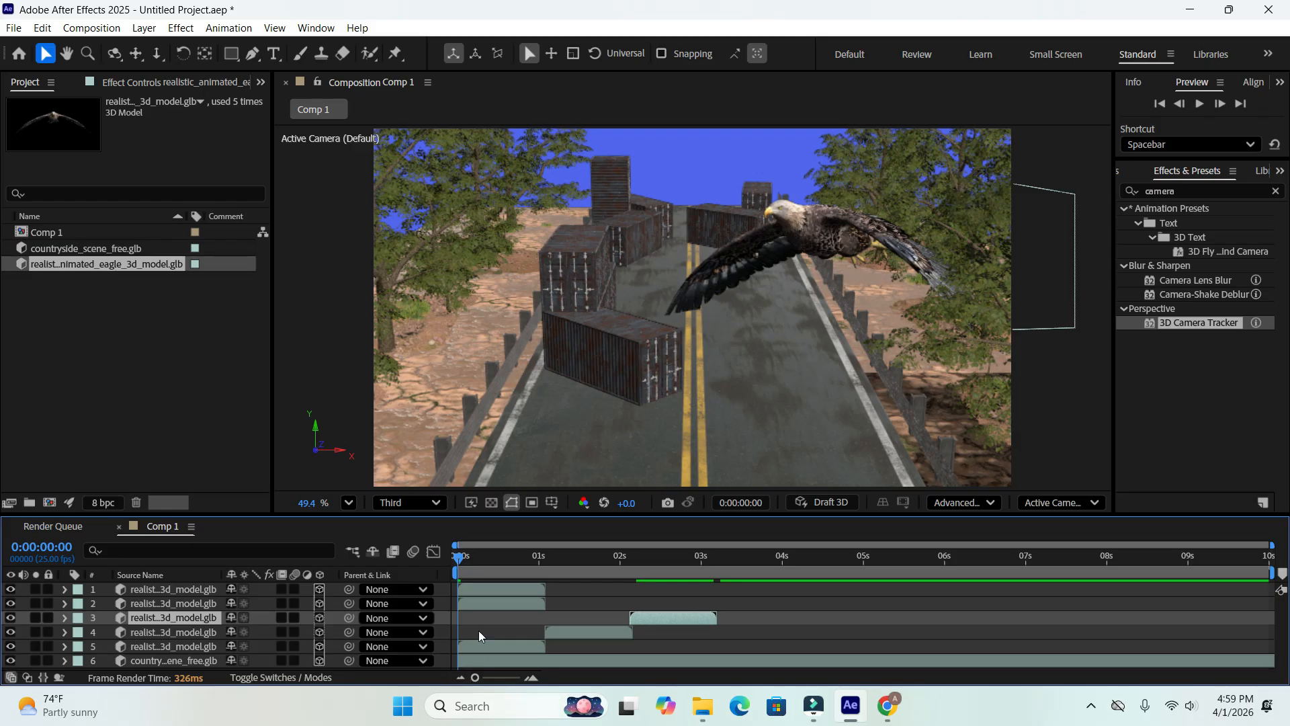
{"action": "left_click_drag", "start_coordinate": [497, 603], "coordinate": [754, 592]}
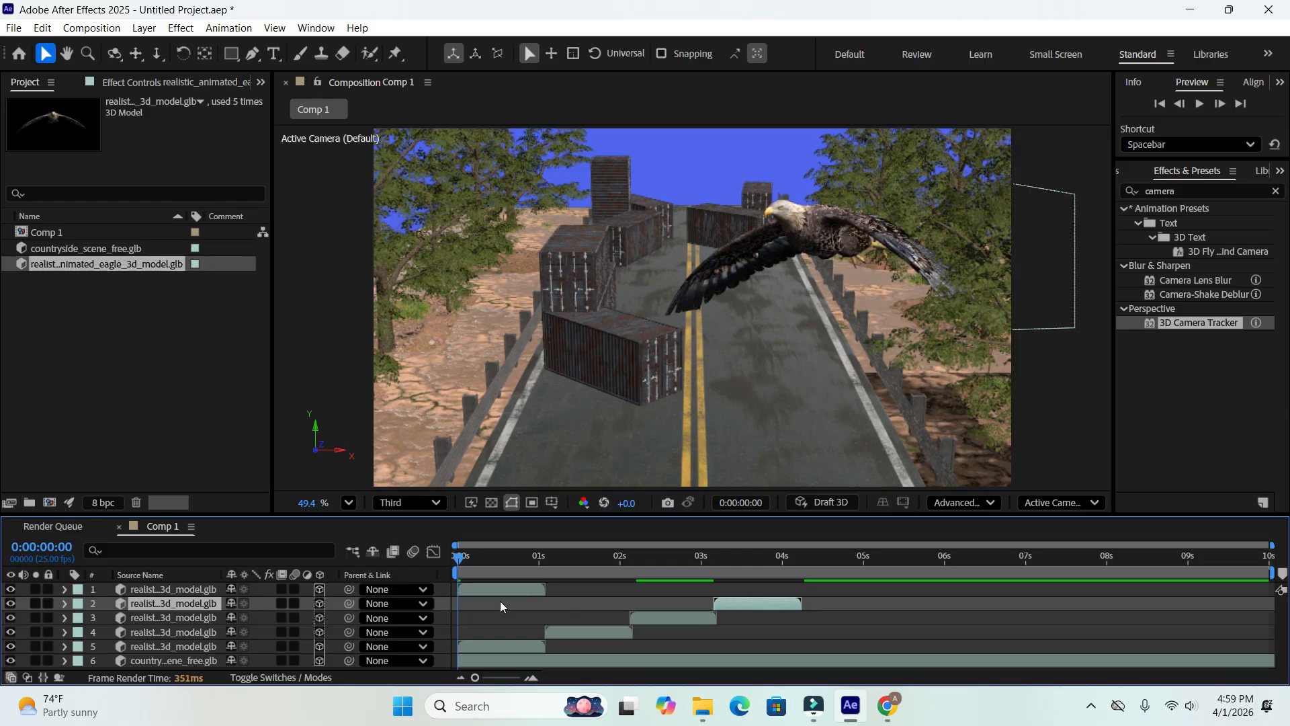
{"action": "left_click_drag", "start_coordinate": [507, 592], "coordinate": [510, 592]}
{"action": "mouse_move", "coordinate": [833, 591]}
{"action": "left_mouse_down"}
{"action": "mouse_move", "coordinate": [916, 591]}
{"action": "mouse_move", "coordinate": [849, 587]}
{"action": "left_mouse_up"}
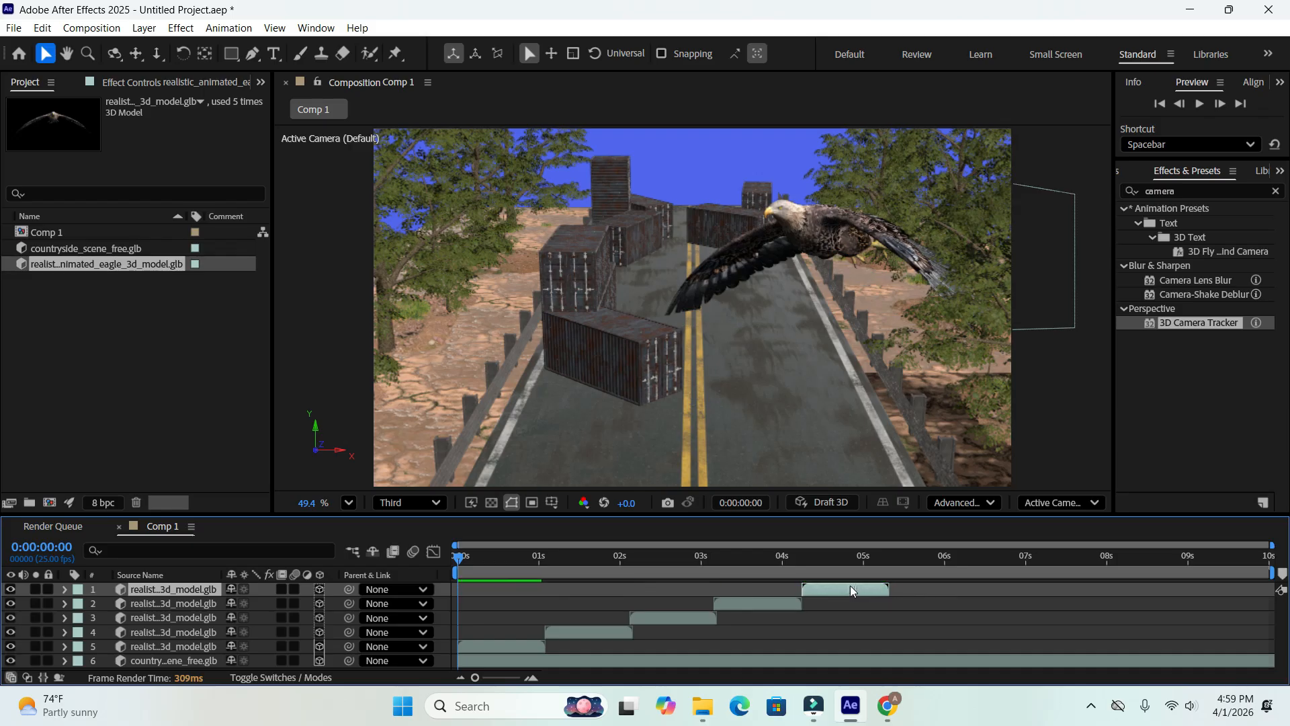
- Fine-tune the start times of eagle layers 3, 2 and 1 so each clip begins exactly where the previous one ends
{"action": "left_click_drag", "start_coordinate": [477, 678], "coordinate": [506, 683]}
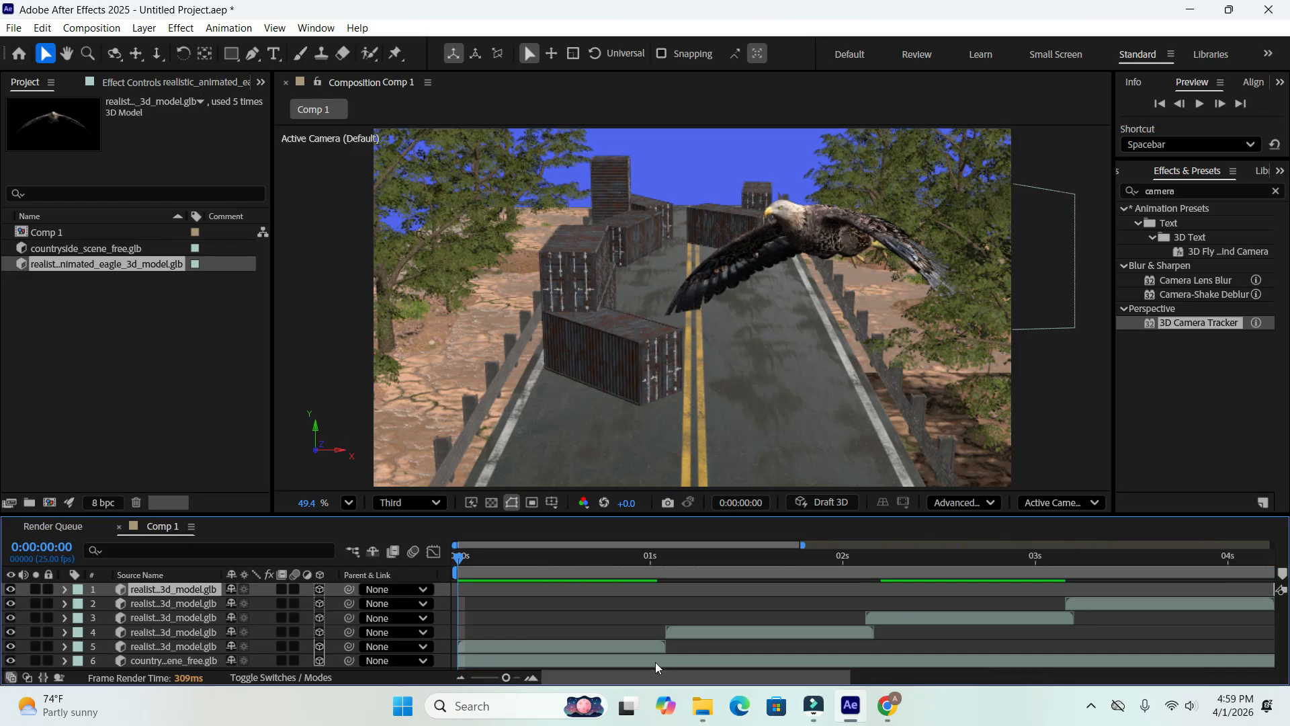
{"action": "left_click_drag", "start_coordinate": [899, 622], "coordinate": [908, 621]}
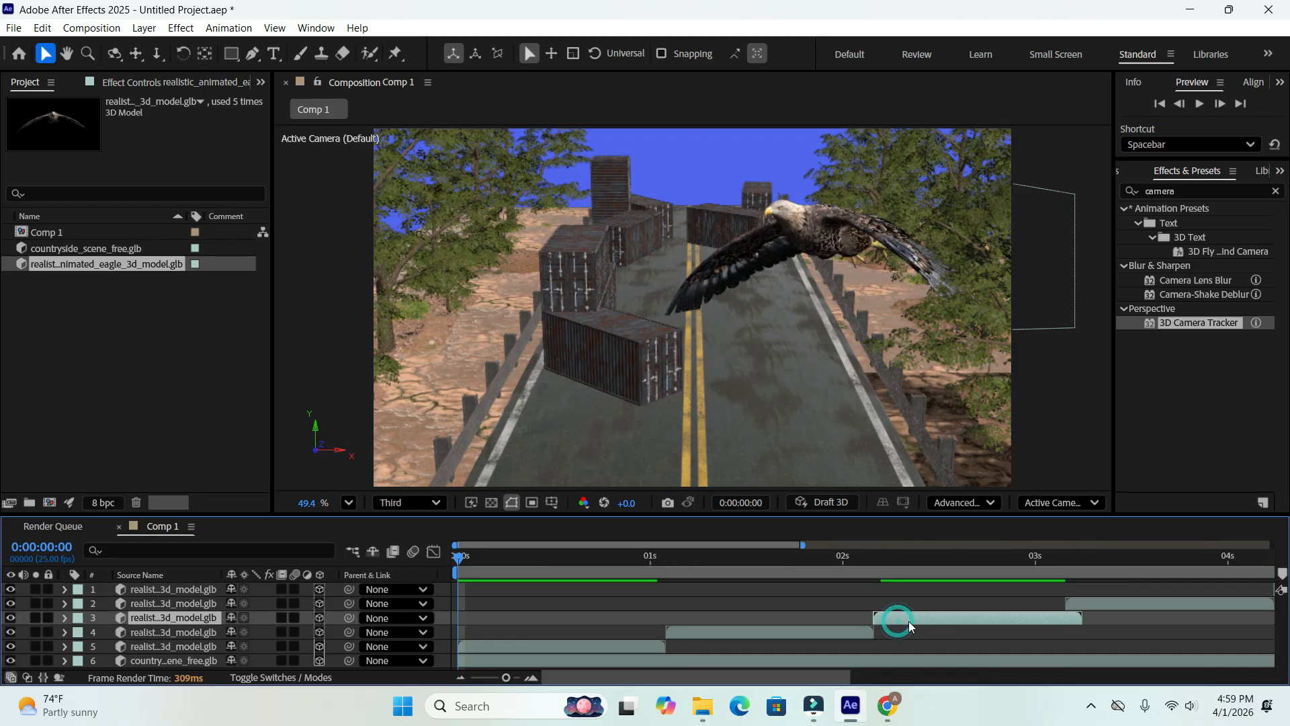
{"action": "left_click", "coordinate": [1087, 600]}
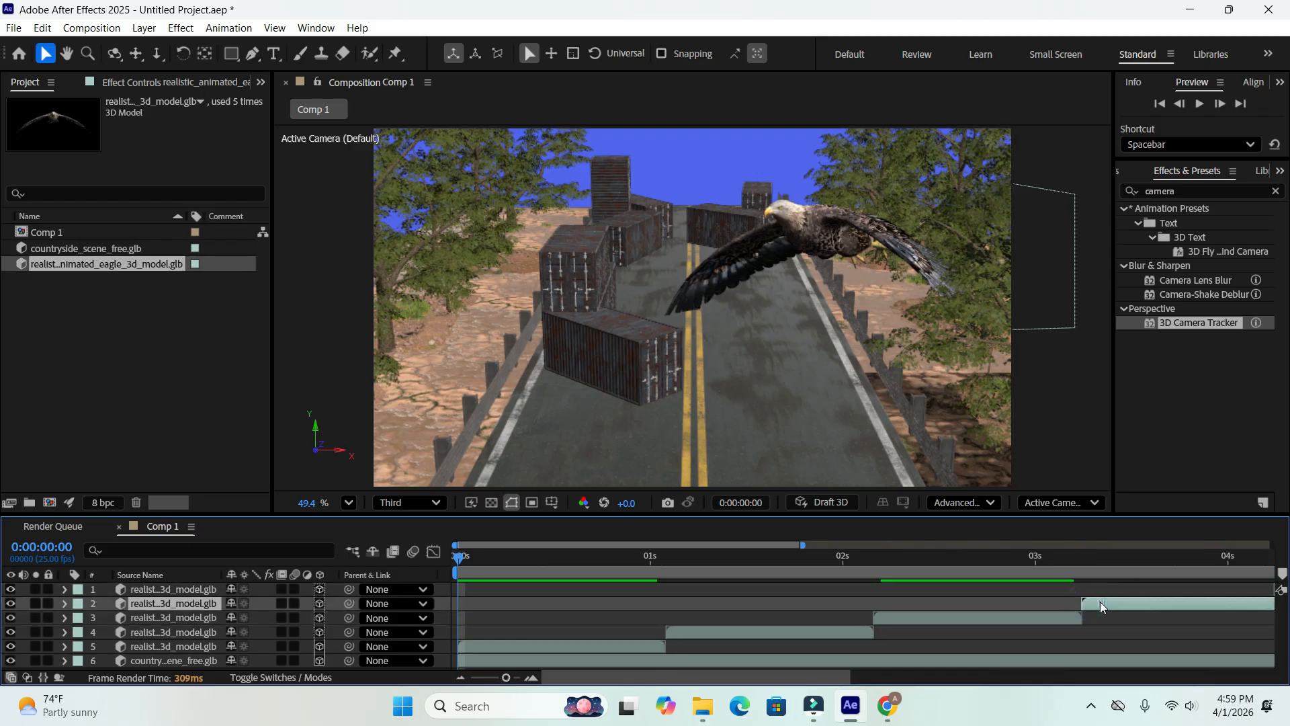
{"action": "scroll", "coordinate": [624, 677], "scroll_direction": "right", "scroll_amount": 5}
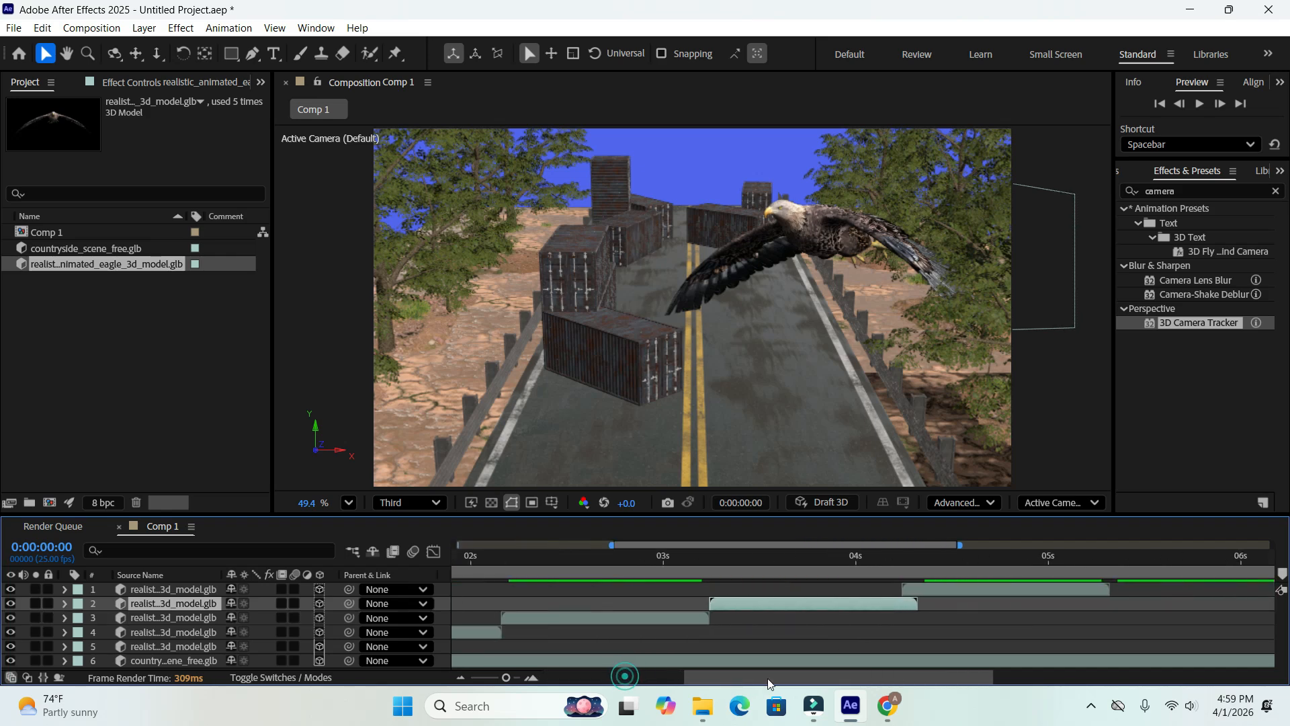
{"action": "left_click_drag", "start_coordinate": [930, 589], "coordinate": [938, 593]}
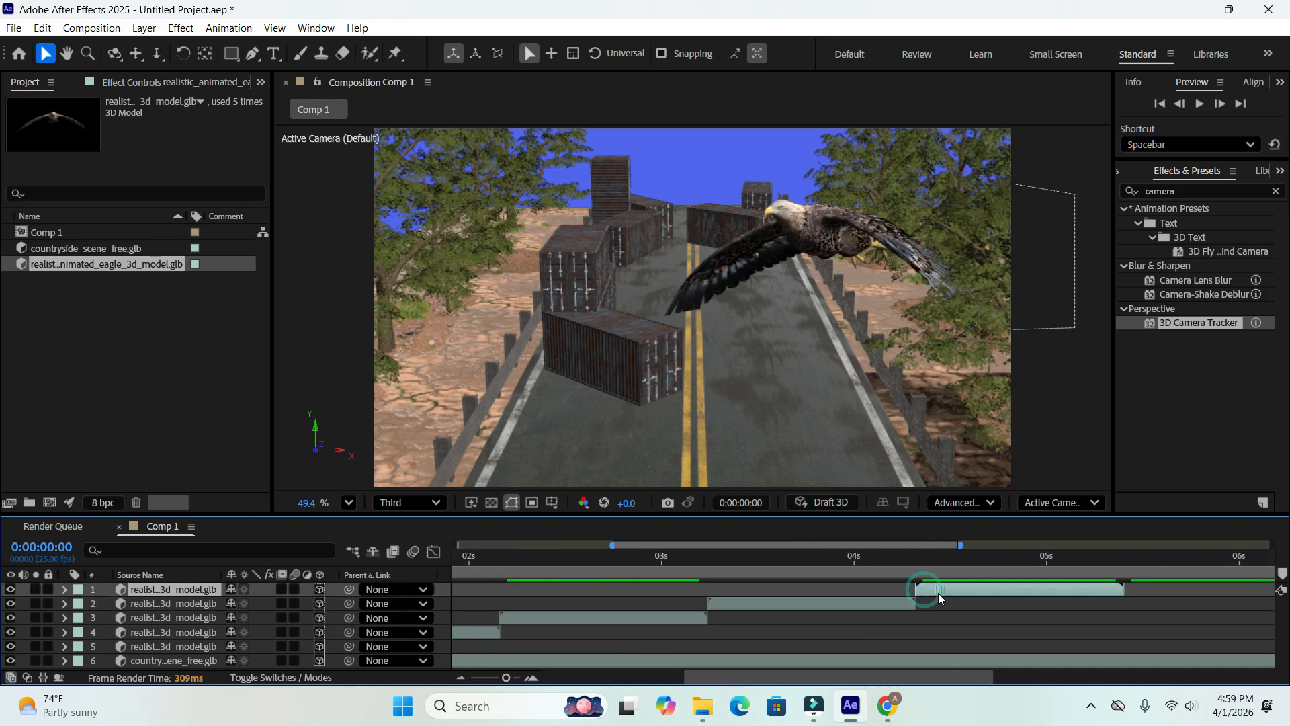
- Shorten the comp's work area to end at about 5 seconds
{"action": "left_click_drag", "start_coordinate": [708, 678], "coordinate": [689, 676]}
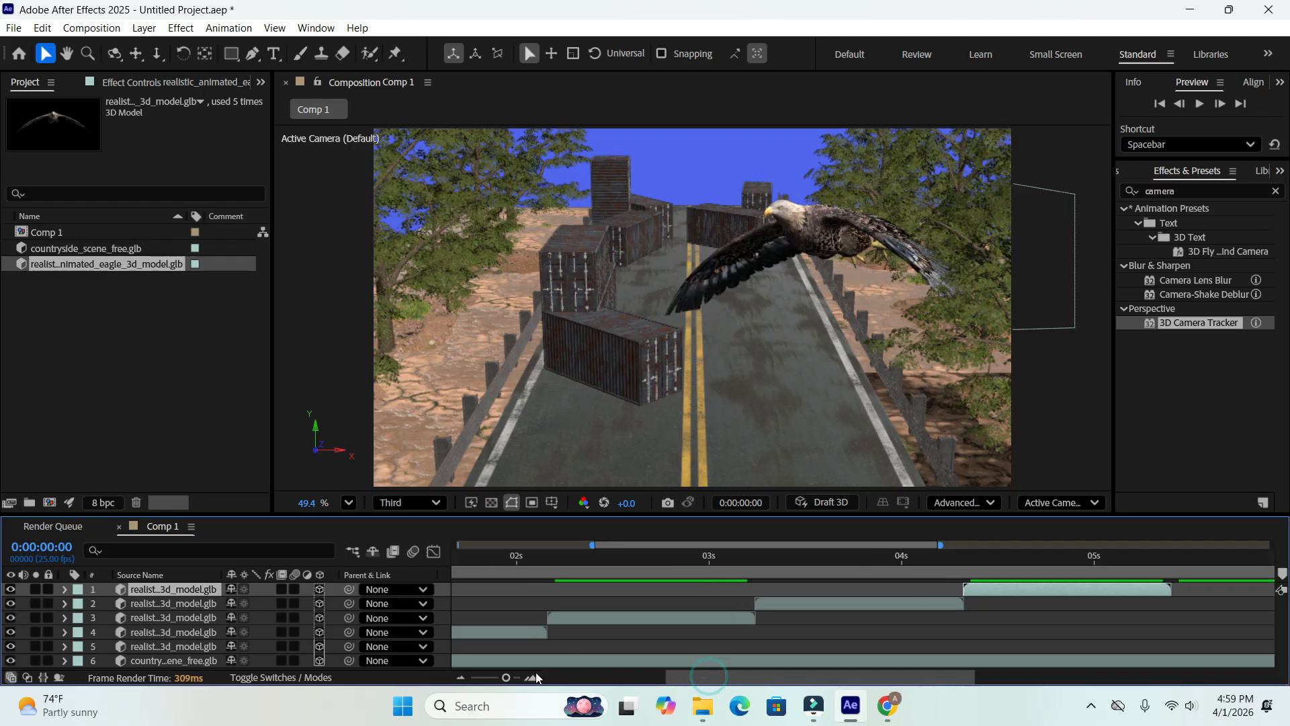
{"action": "left_click_drag", "start_coordinate": [508, 681], "coordinate": [469, 682]}
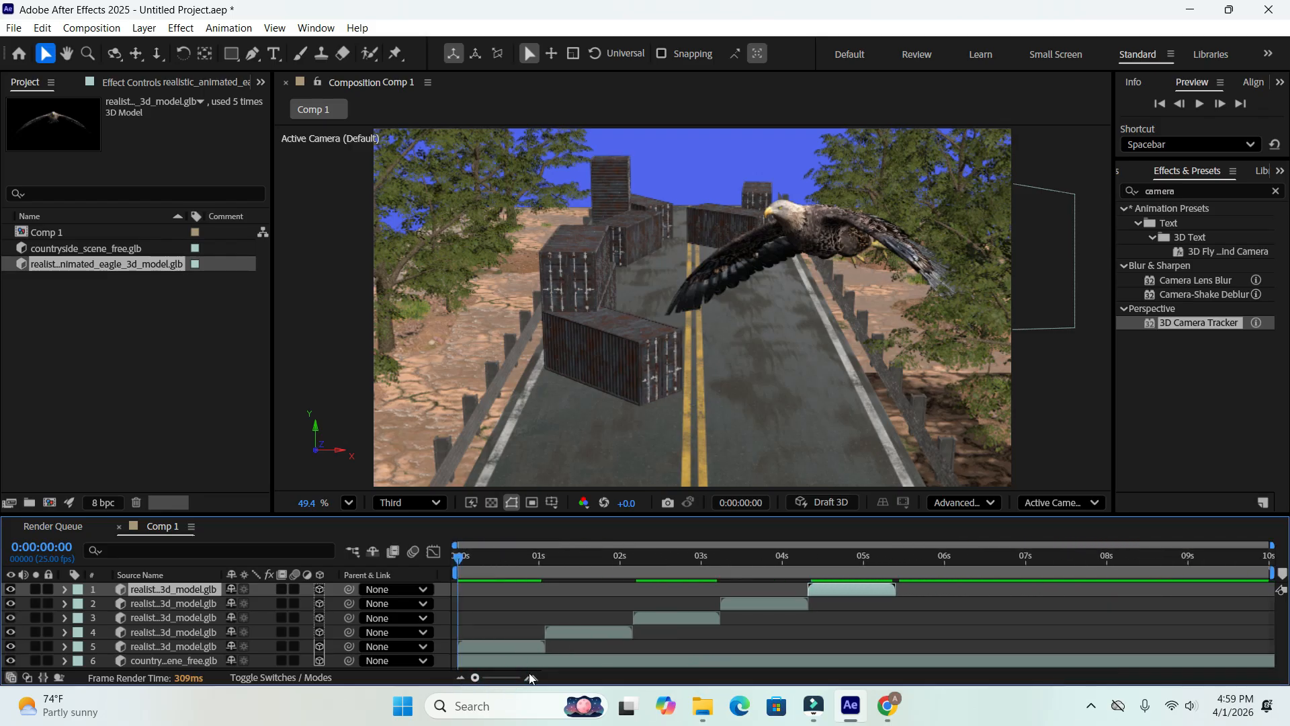
{"action": "left_click_drag", "start_coordinate": [1265, 573], "coordinate": [857, 582]}
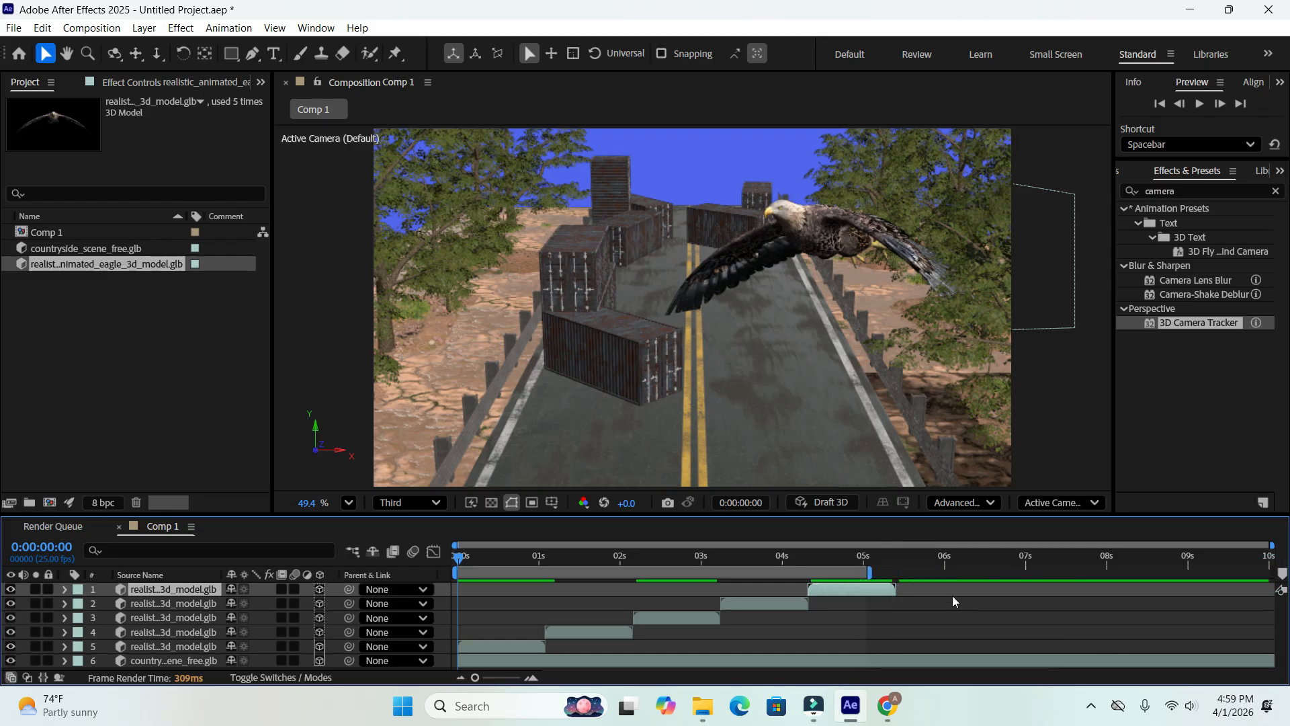
- Pre-compose all five eagle layers into Pre-comp 1, moving all attributes into the new composition
{"action": "left_click", "coordinate": [171, 603], "text": "ctrl"}
{"action": "left_click", "coordinate": [181, 617], "text": "ctrl"}
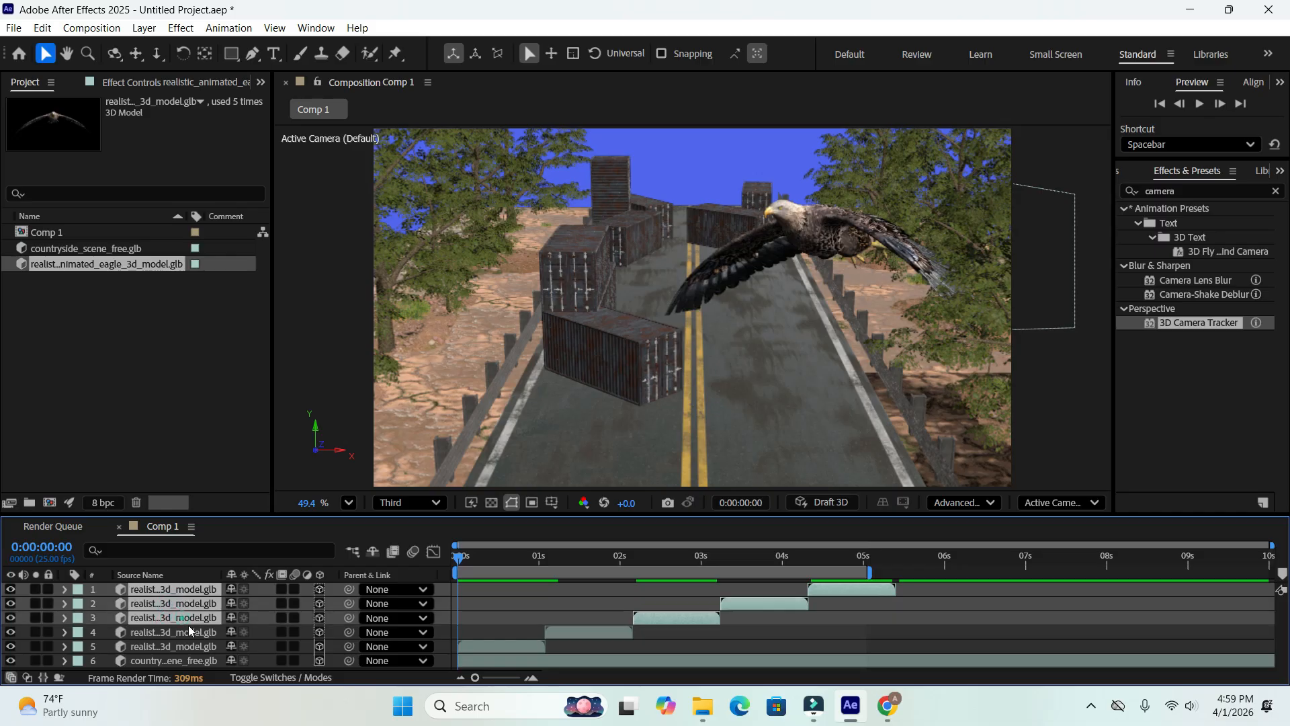
{"action": "left_click", "coordinate": [191, 631], "text": "ctrl"}
{"action": "left_click", "coordinate": [183, 648], "text": "ctrl"}
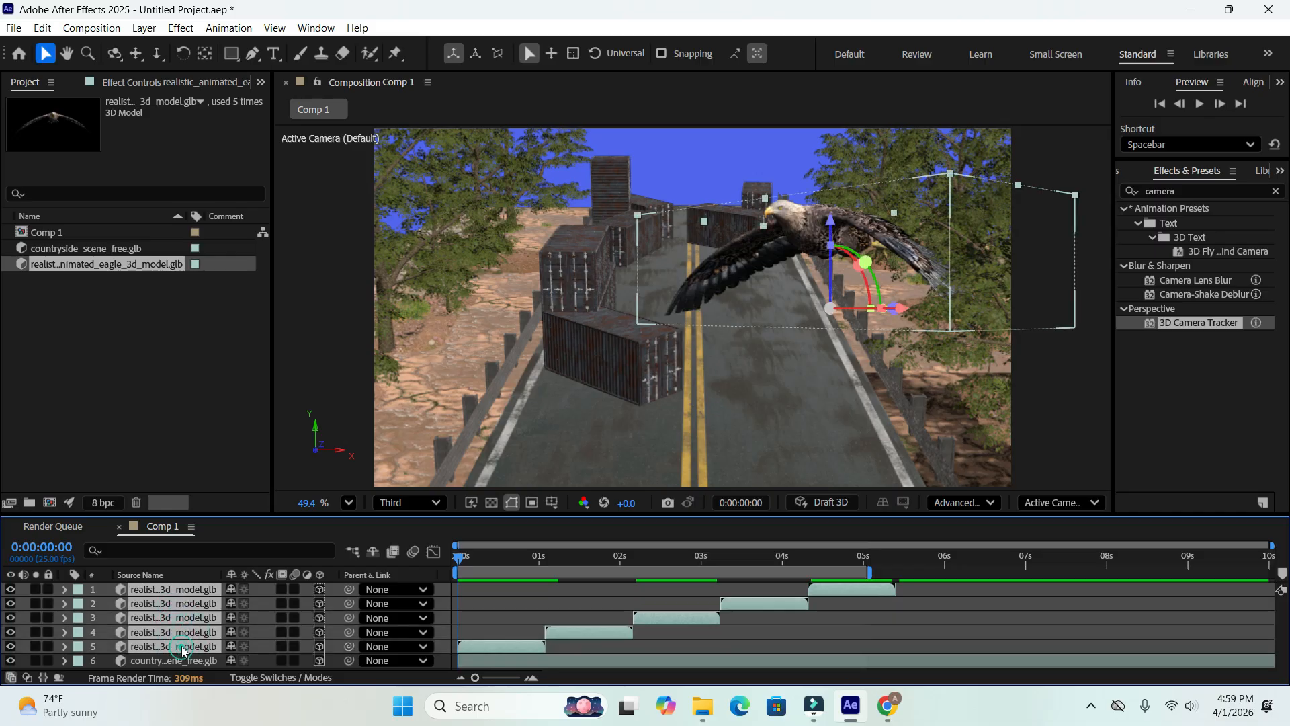
{"action": "right_click", "coordinate": [182, 647]}
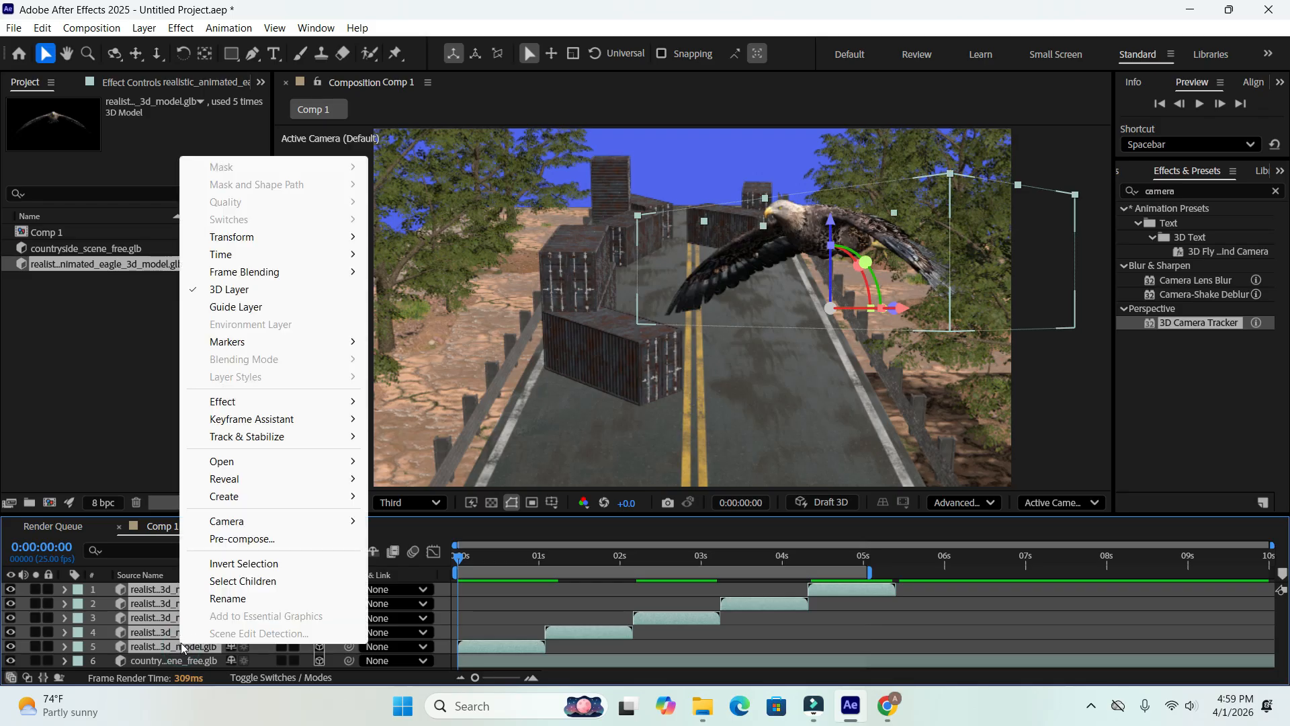
{"action": "left_click", "coordinate": [243, 539]}
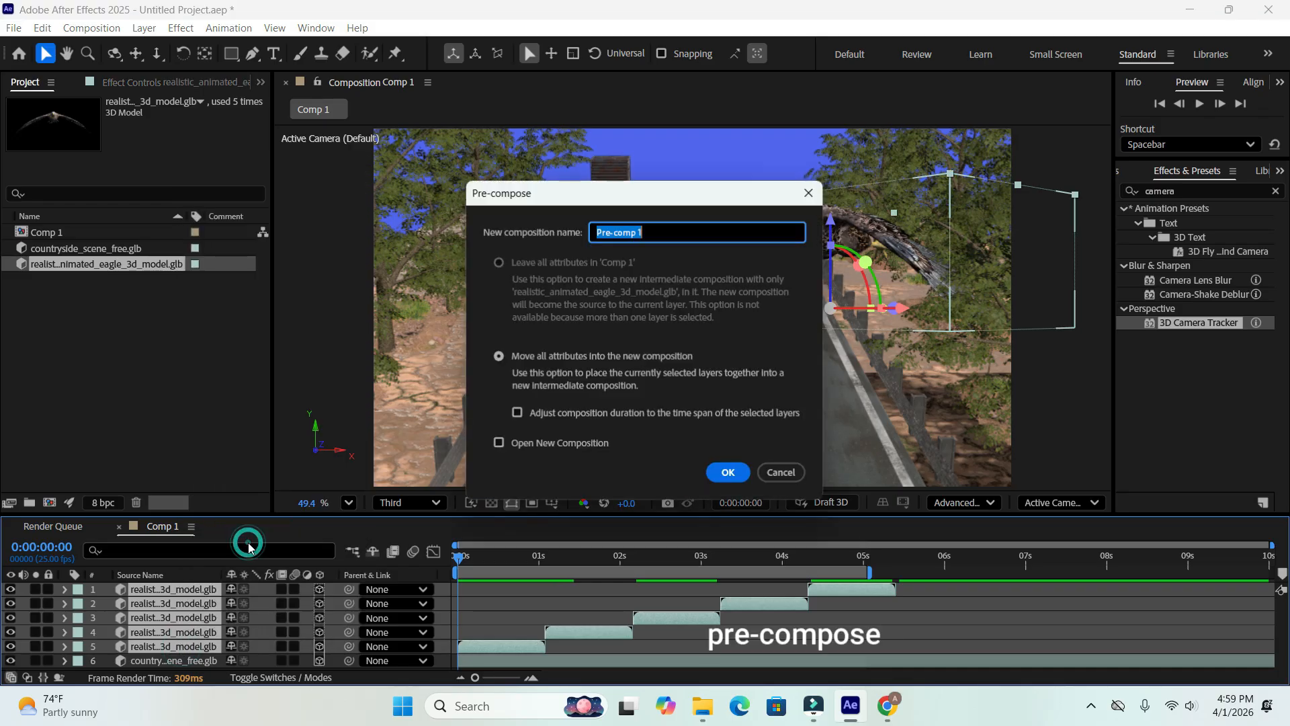
{"action": "left_click", "coordinate": [725, 476]}
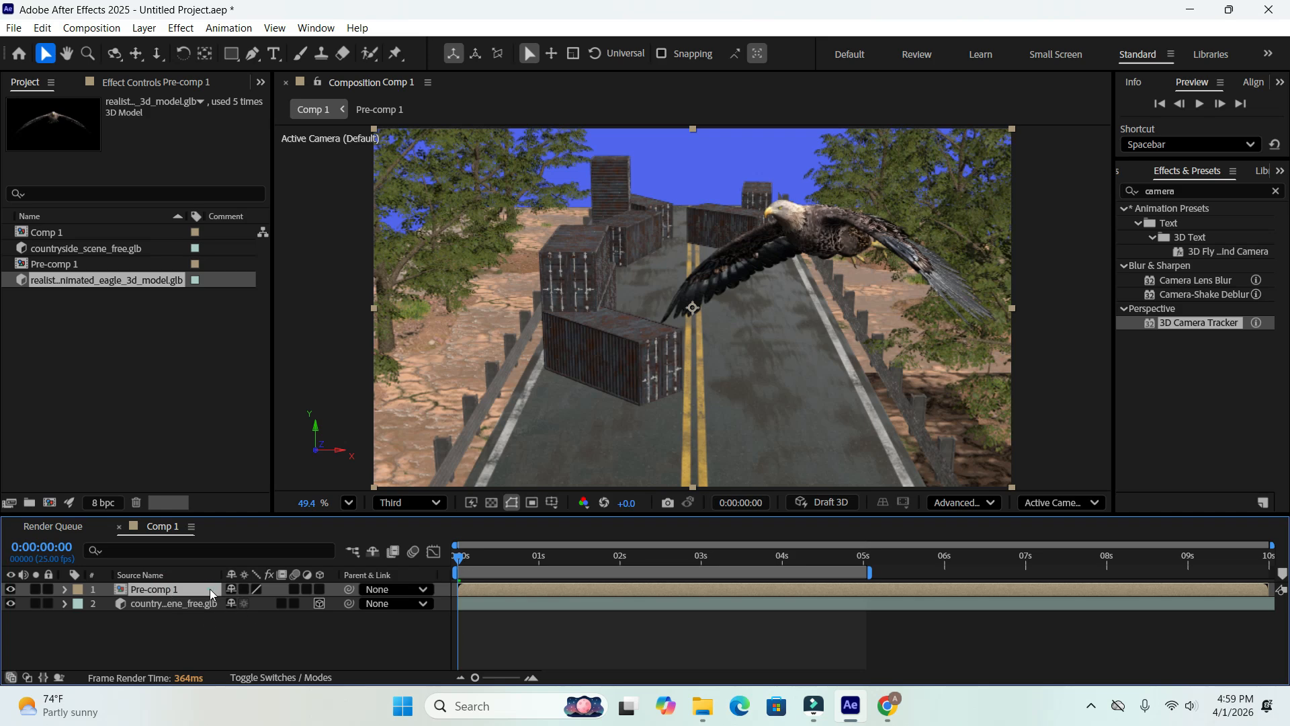
- Animate Pre-comp 1's position with keyframes from 960, 540 at 0 seconds to -869, 540 at 0:00:04:01
{"action": "key", "text": "p"}
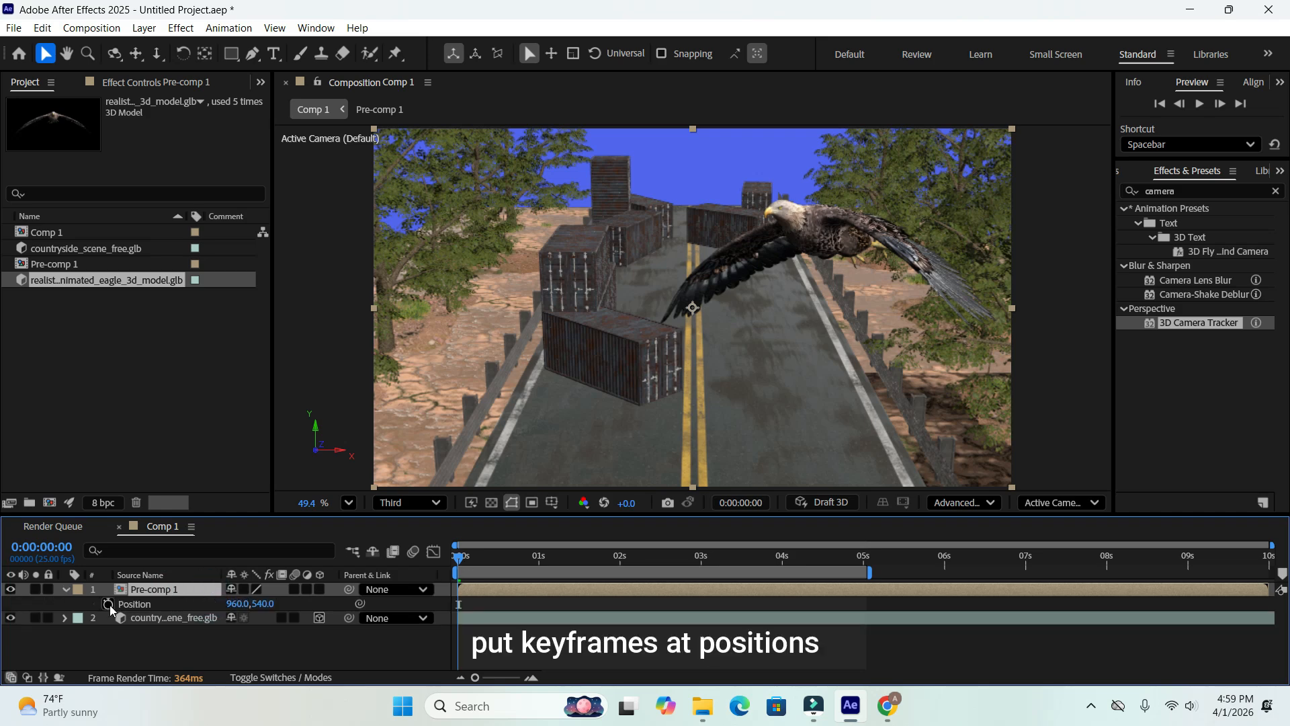
{"action": "left_click", "coordinate": [109, 604]}
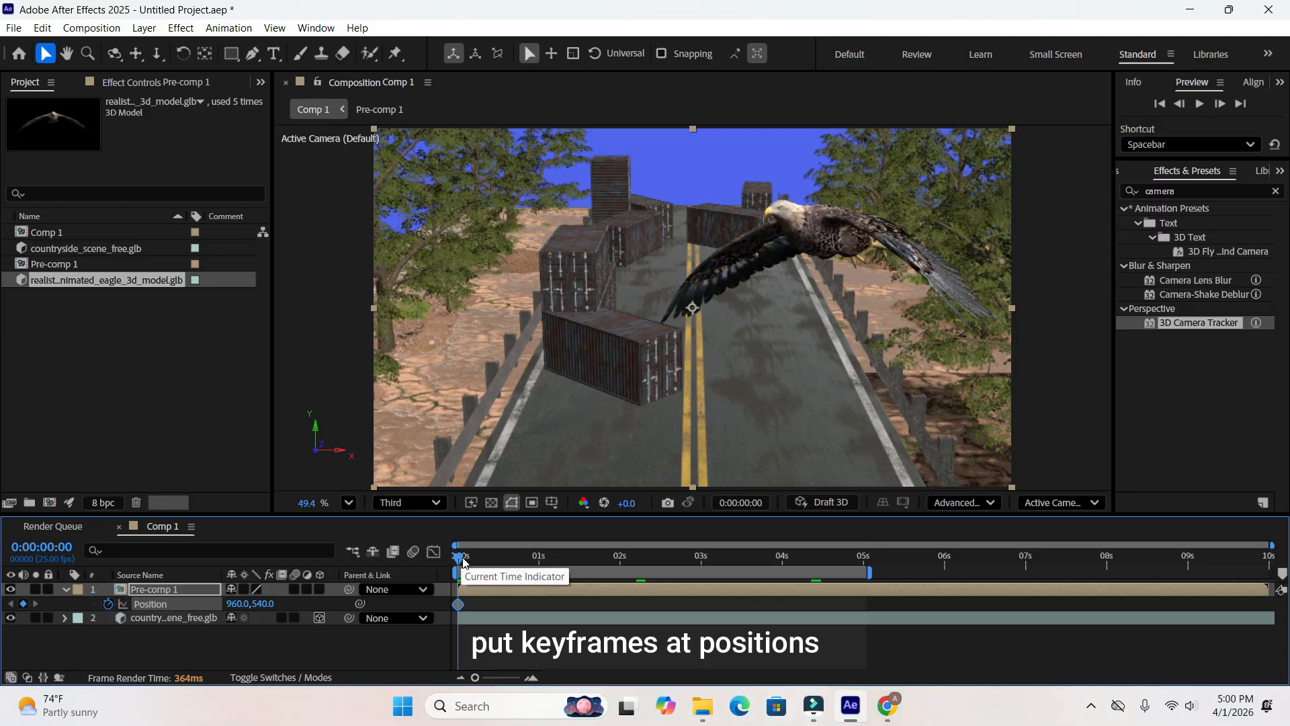
{"action": "left_click_drag", "start_coordinate": [500, 566], "coordinate": [784, 574]}
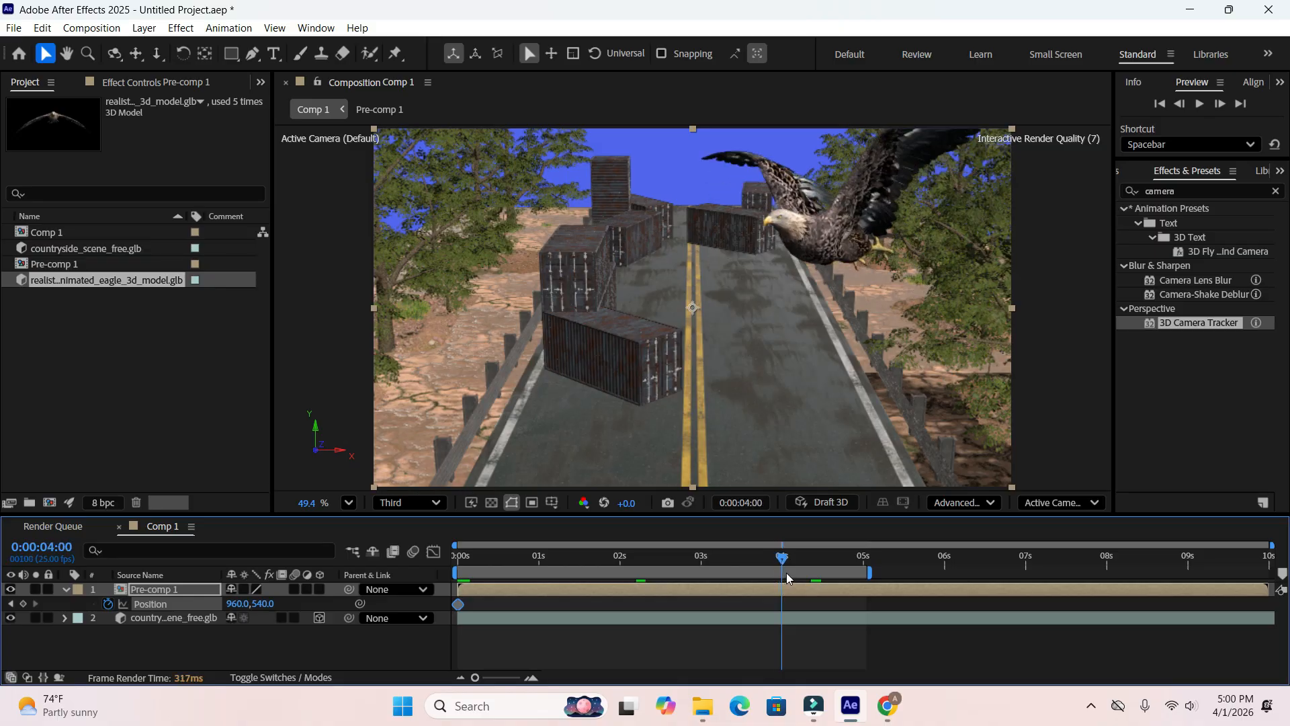
{"action": "left_click_drag", "start_coordinate": [787, 574], "coordinate": [789, 572]}
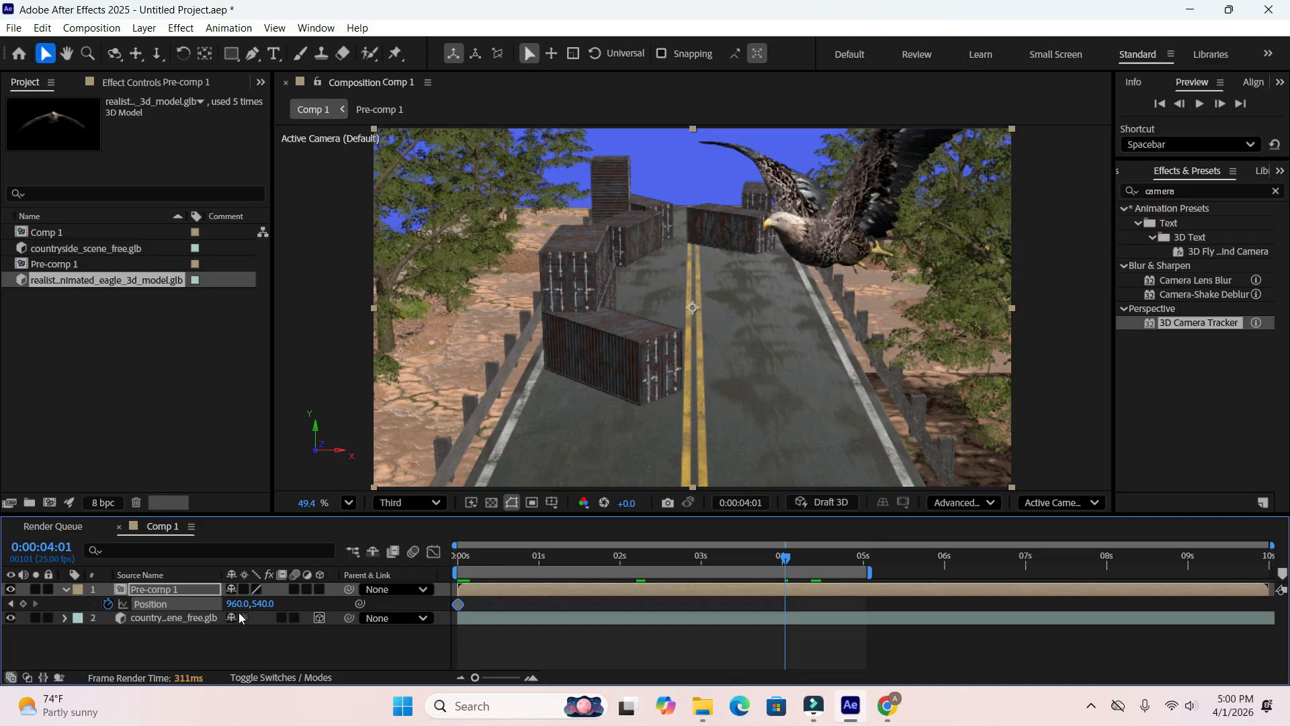
{"action": "left_click", "coordinate": [193, 591]}
{"action": "left_click_drag", "start_coordinate": [234, 605], "coordinate": [3, 610]}
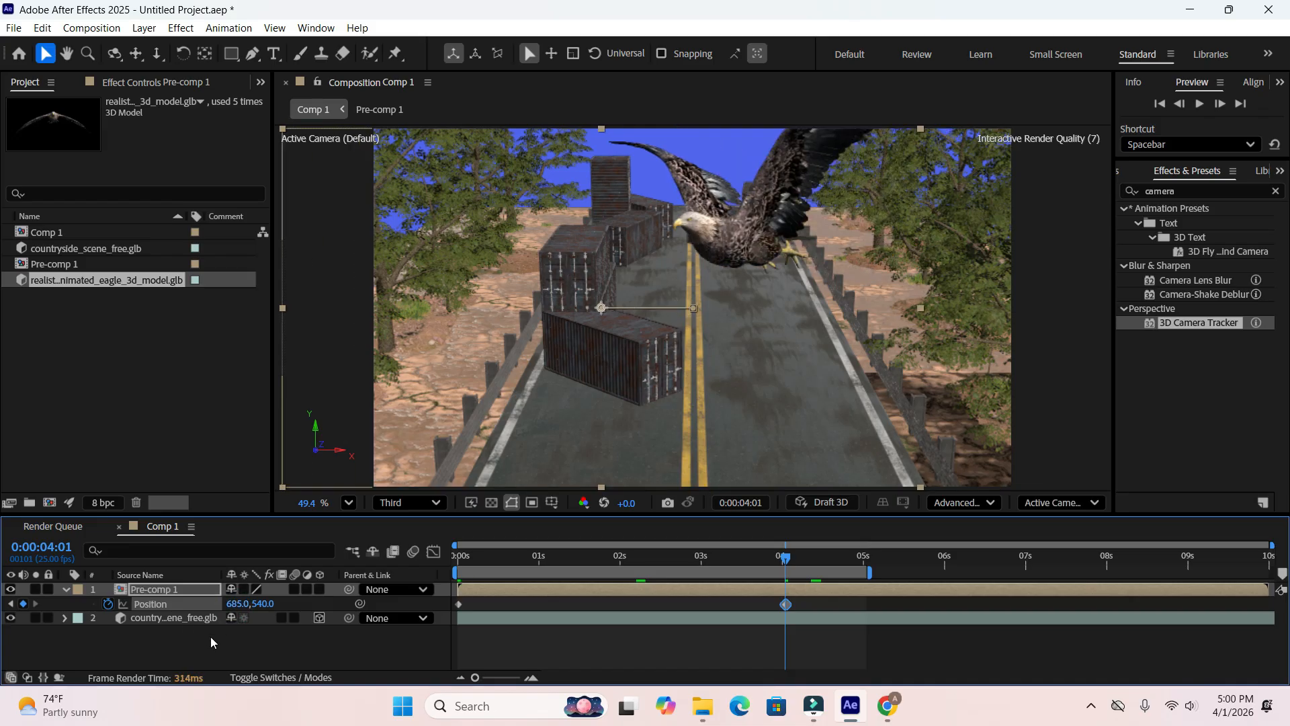
{"action": "left_click_drag", "start_coordinate": [238, 603], "coordinate": [27, 594]}
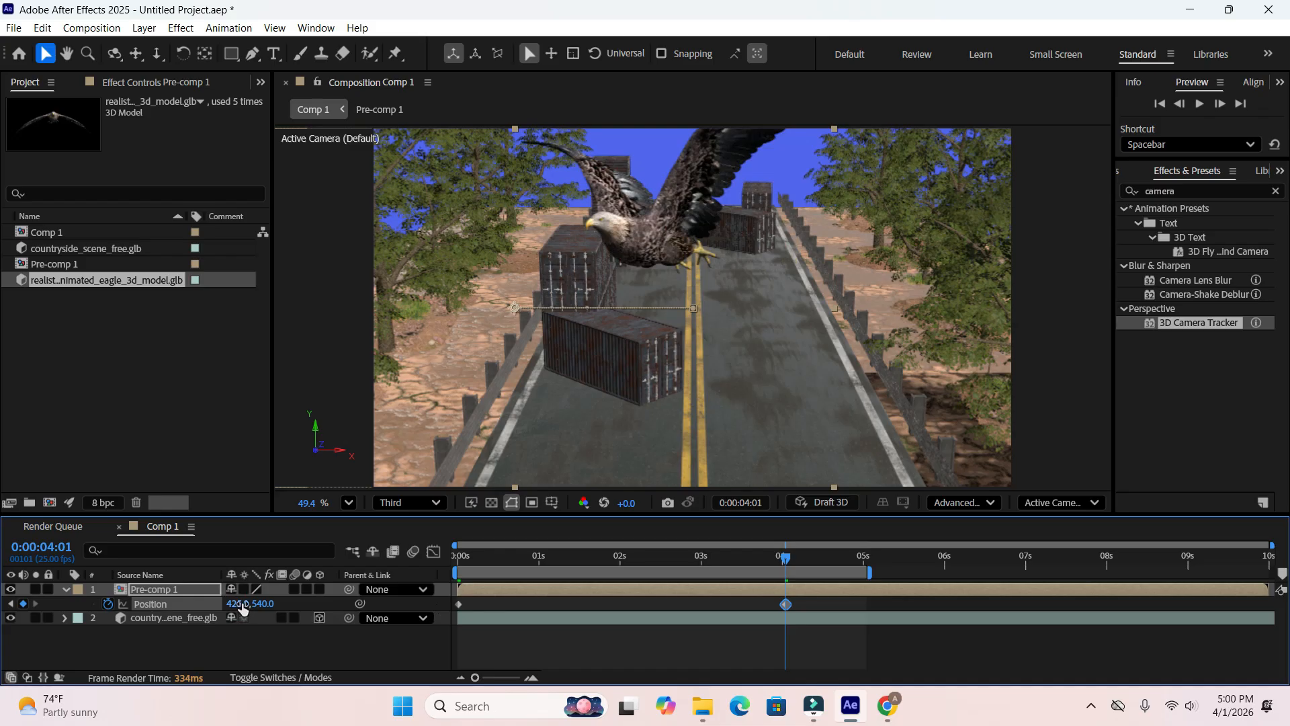
{"action": "left_click_drag", "start_coordinate": [235, 604], "coordinate": [119, 618]}
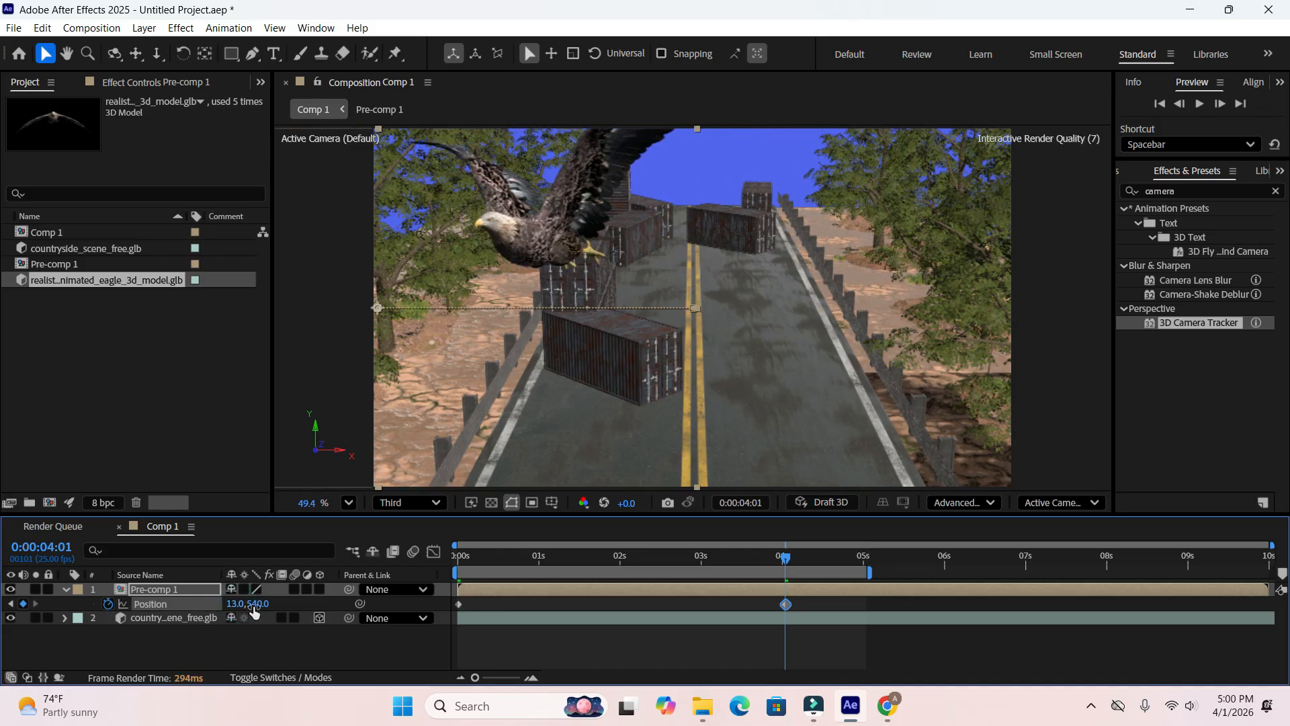
{"action": "left_click_drag", "start_coordinate": [231, 604], "coordinate": [151, 608]}
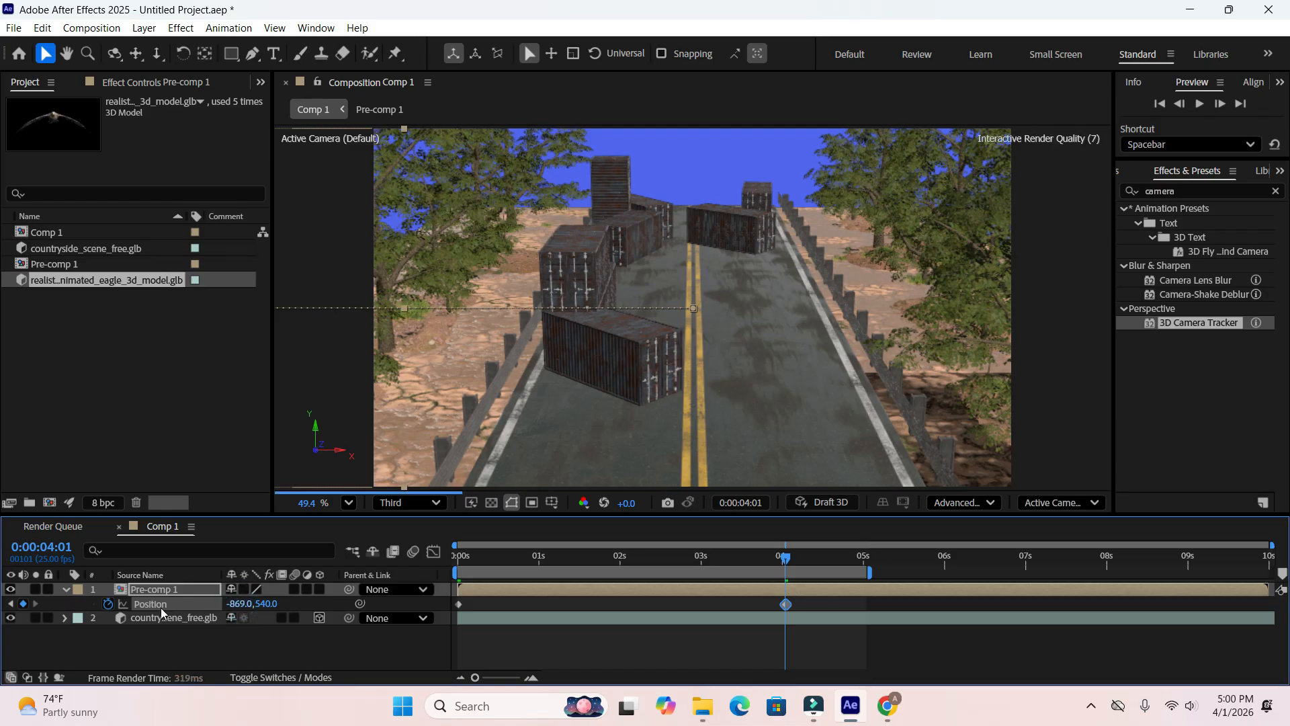
{"action": "left_click", "coordinate": [216, 650]}
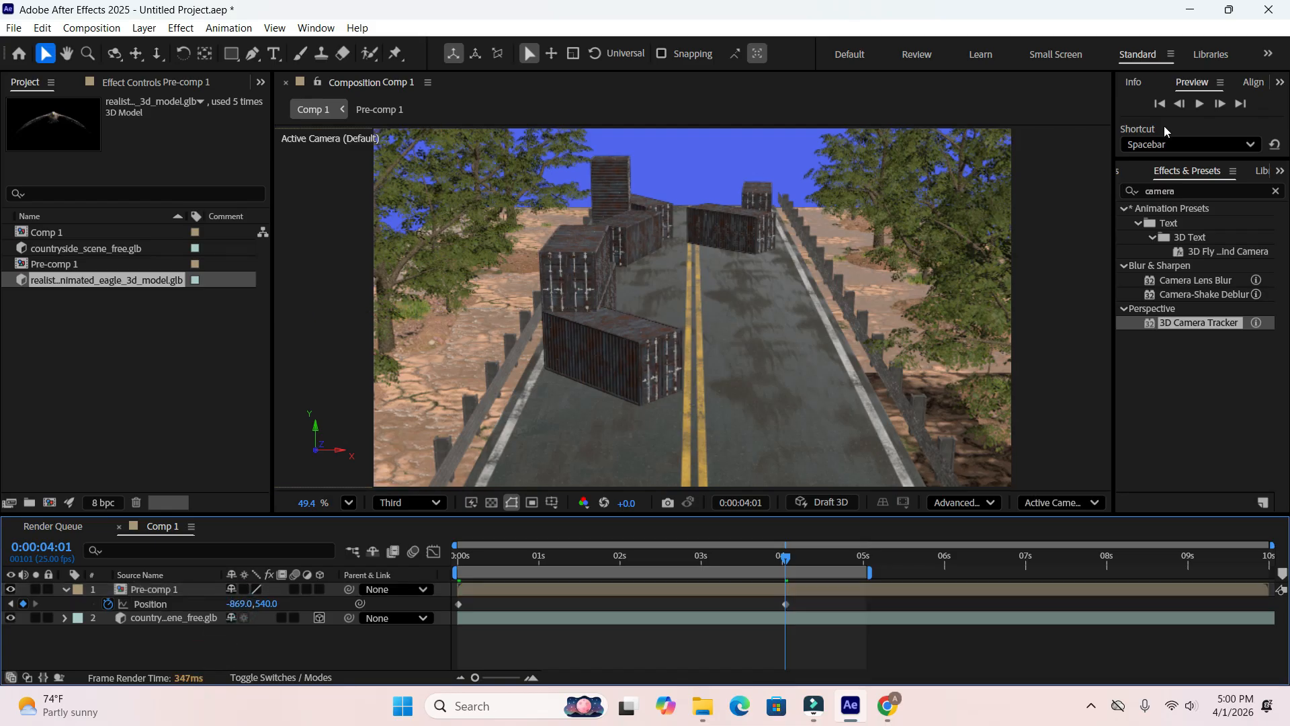
- Preview the eagle's flight across the road from the start of the comp, then stop playback
{"action": "left_click", "coordinate": [1161, 106]}
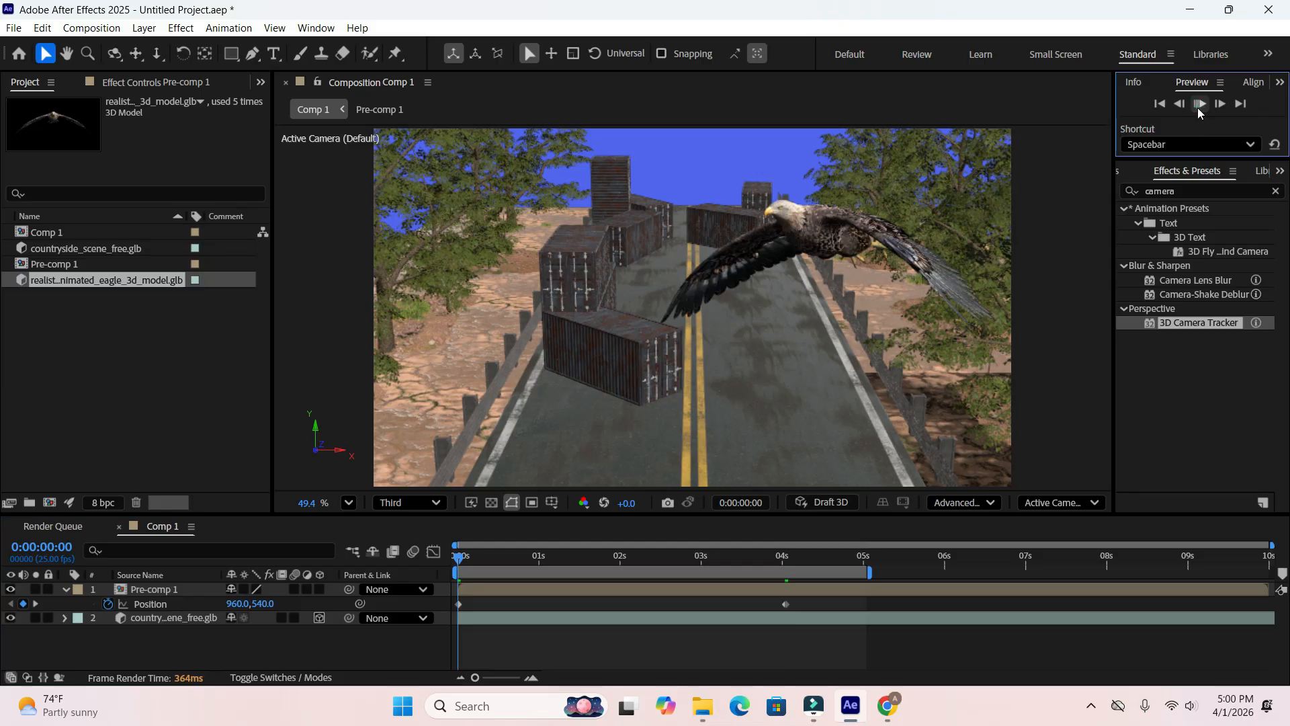
{"action": "left_click", "coordinate": [1200, 106]}
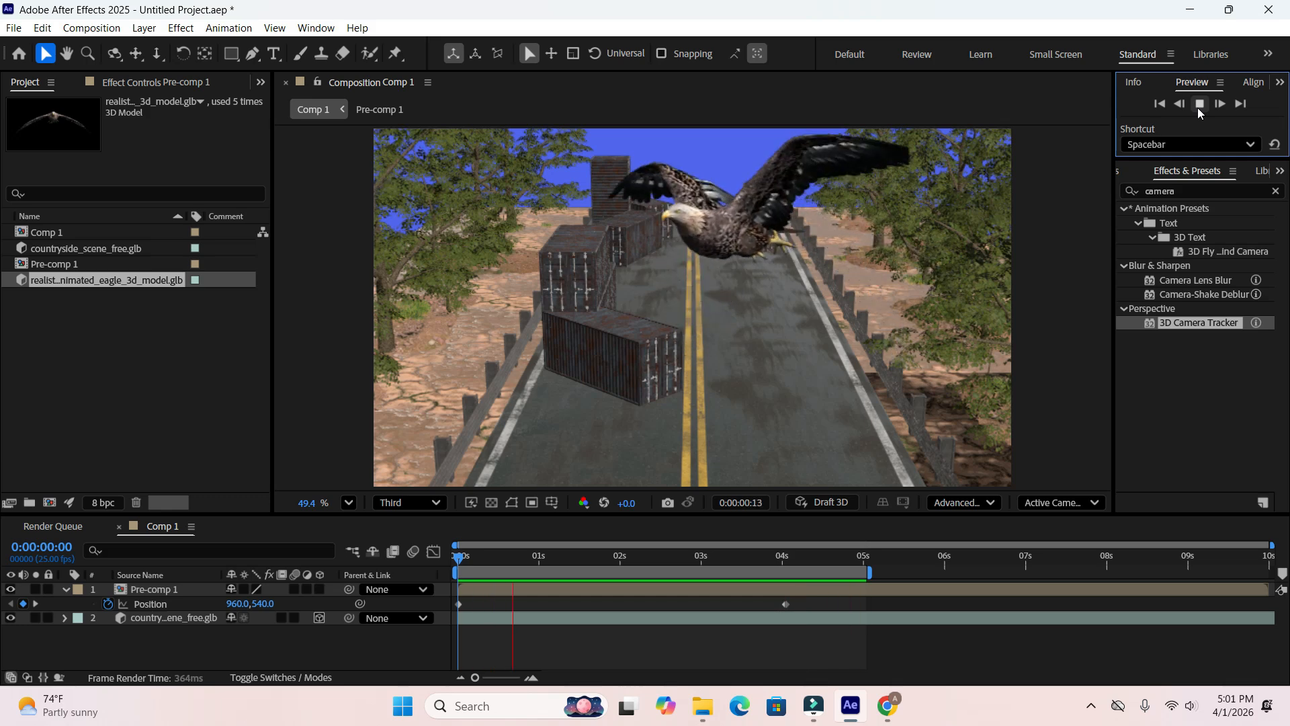
{"action": "left_click", "coordinate": [1199, 104]}
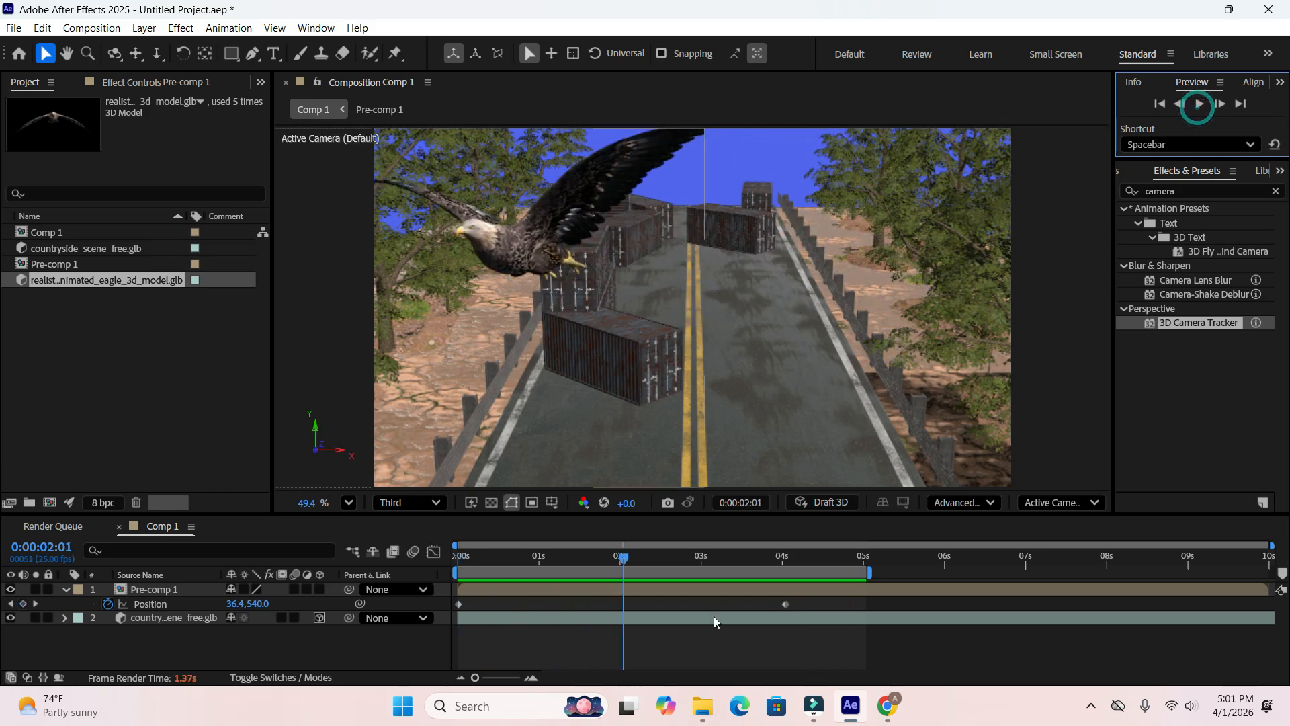
- Shorten the work area to end just after the second position keyframe, at about 4 seconds, and preview the flight from the start
{"action": "left_click_drag", "start_coordinate": [869, 573], "coordinate": [797, 580]}
{"action": "left_click", "coordinate": [1160, 104]}
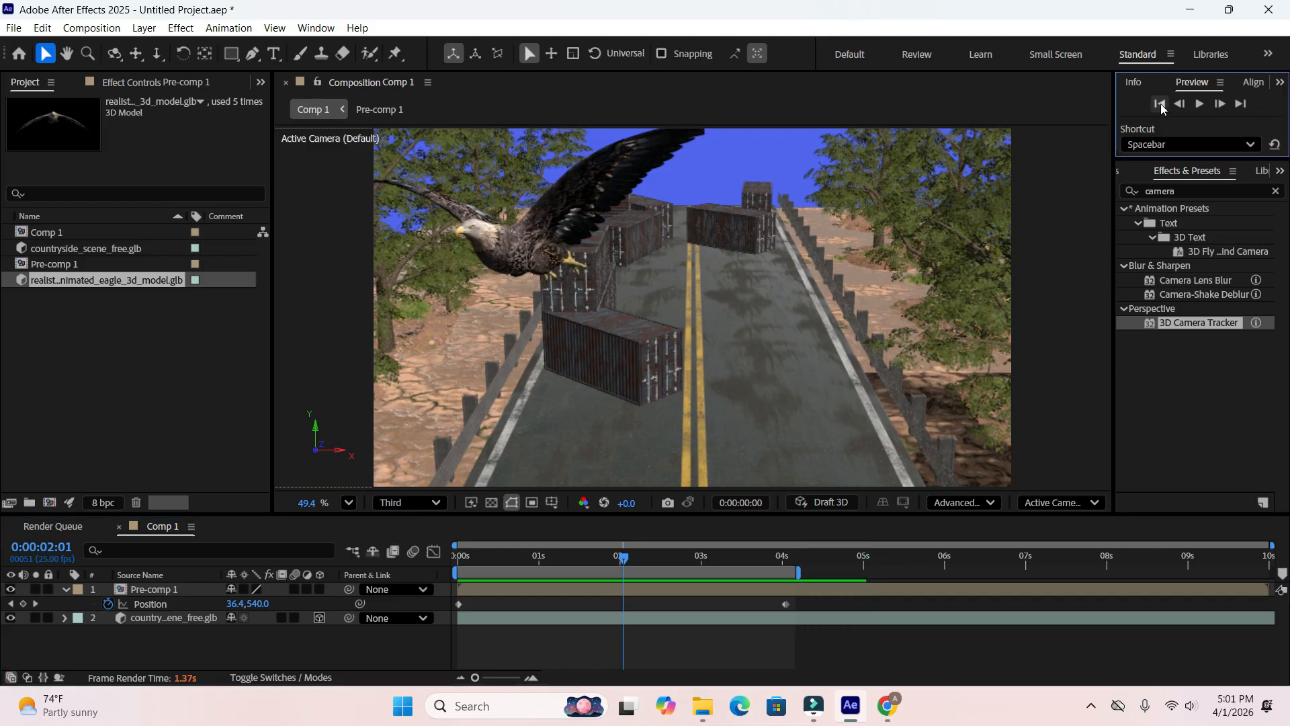
{"action": "left_click", "coordinate": [1200, 105]}
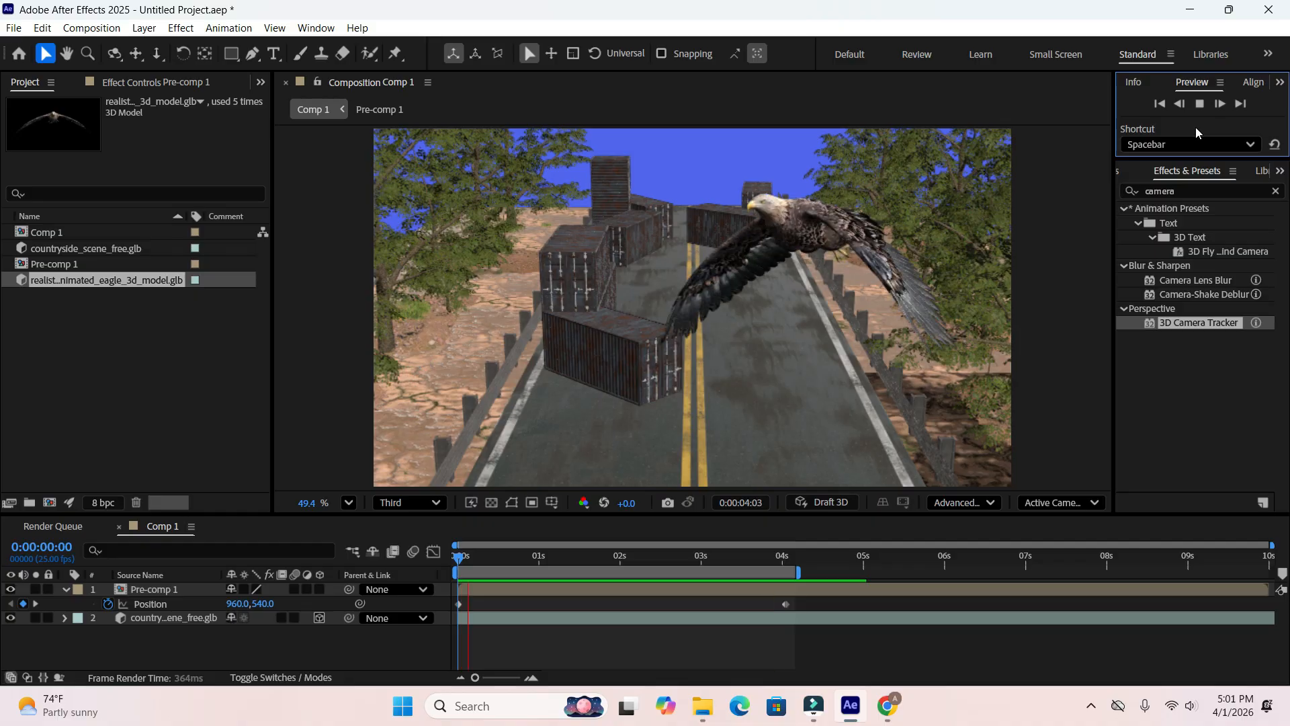
{"action": "left_click", "coordinate": [1200, 102]}
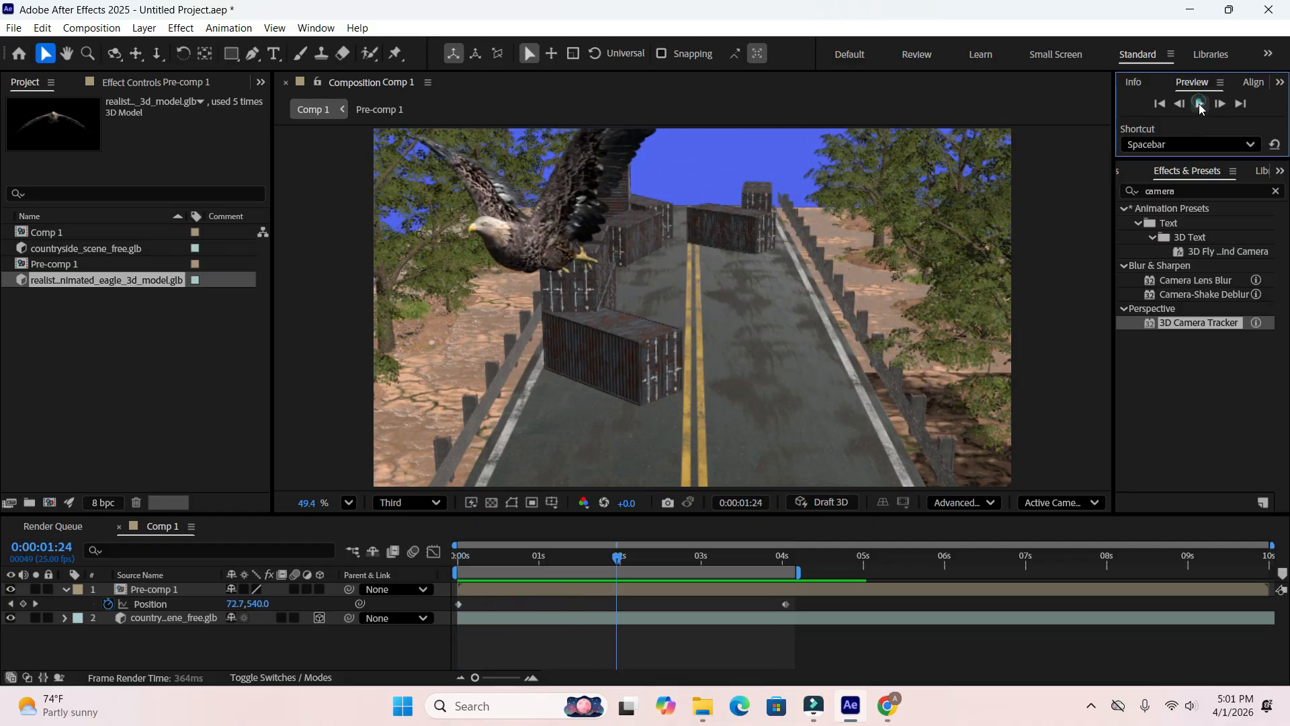
{"action": "left_click", "coordinate": [186, 428]}
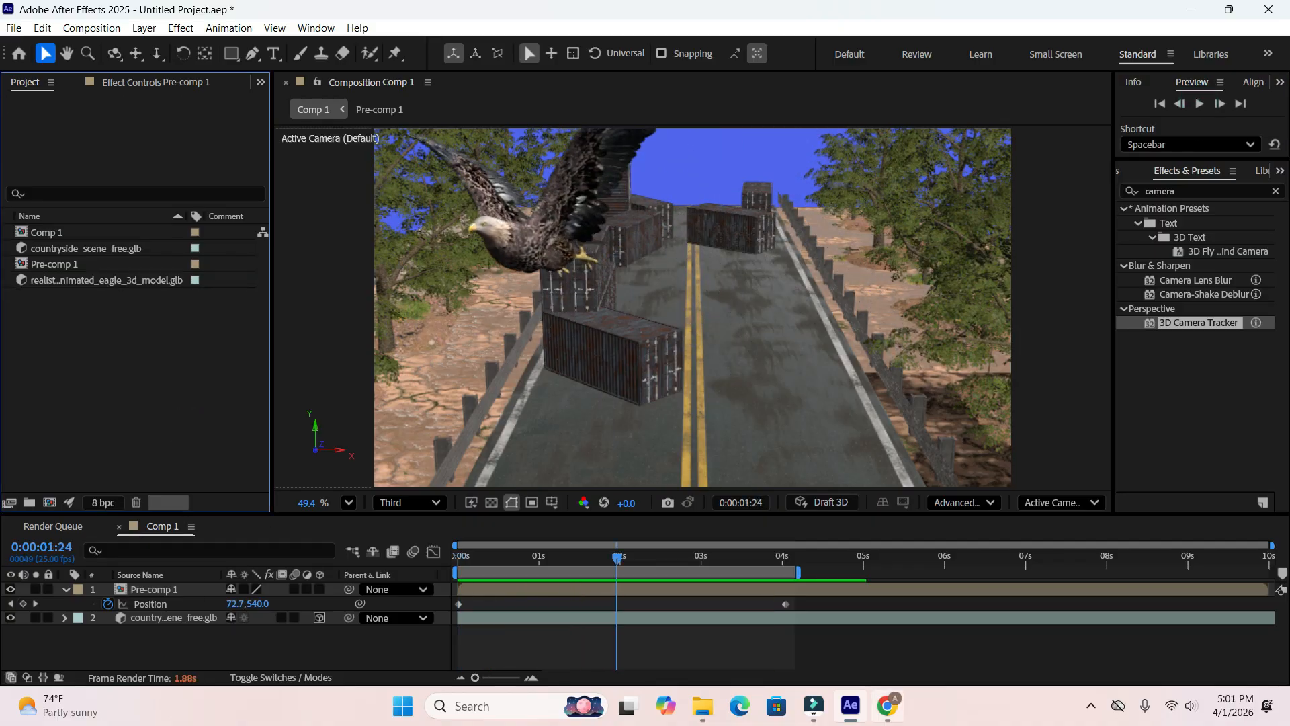